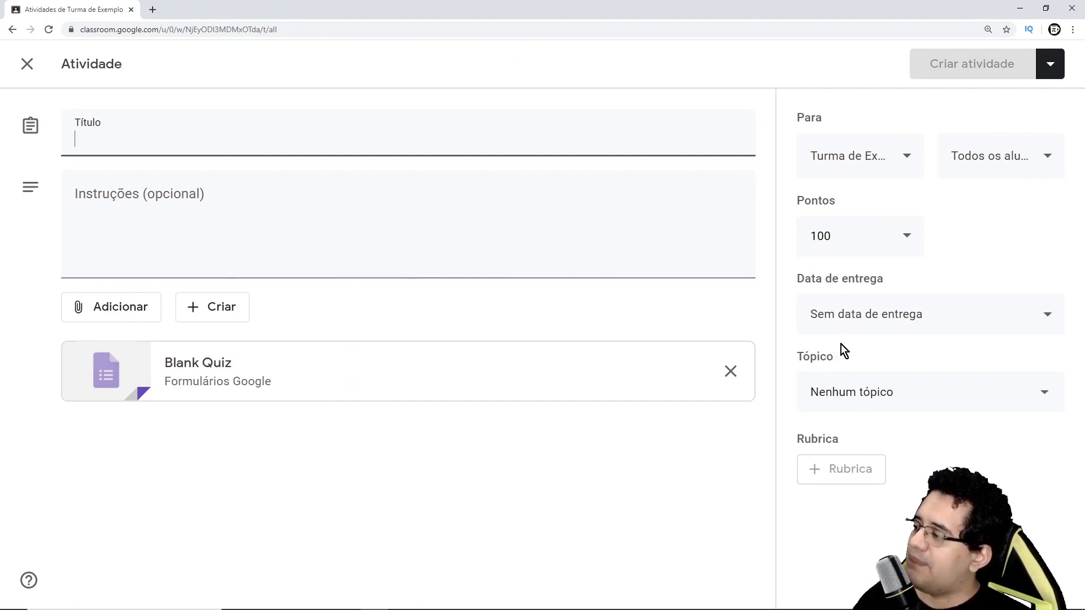
click(883, 168)
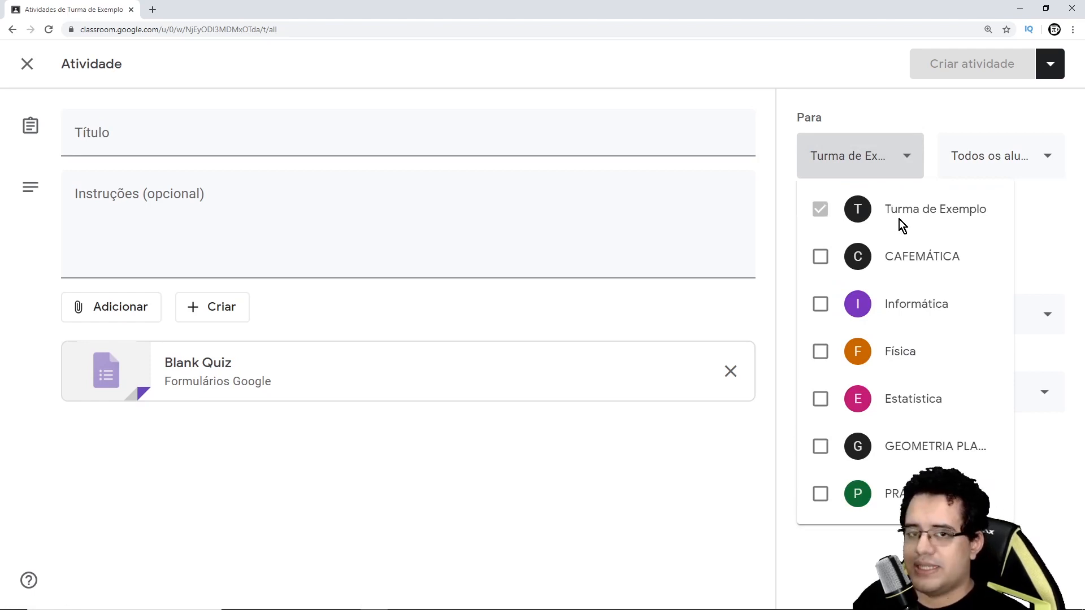
click(960, 155)
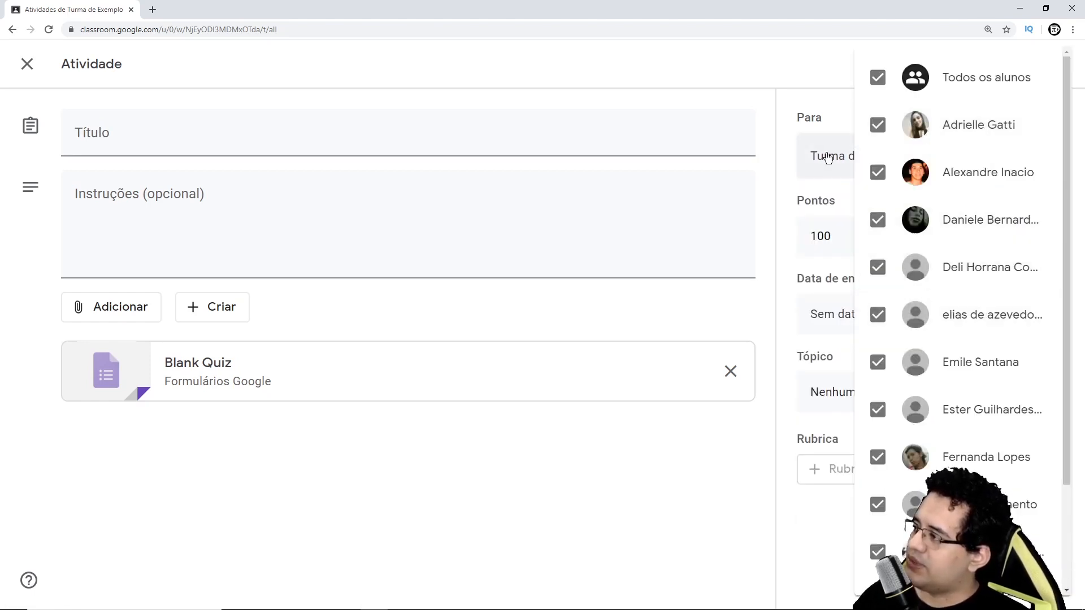
click(798, 99)
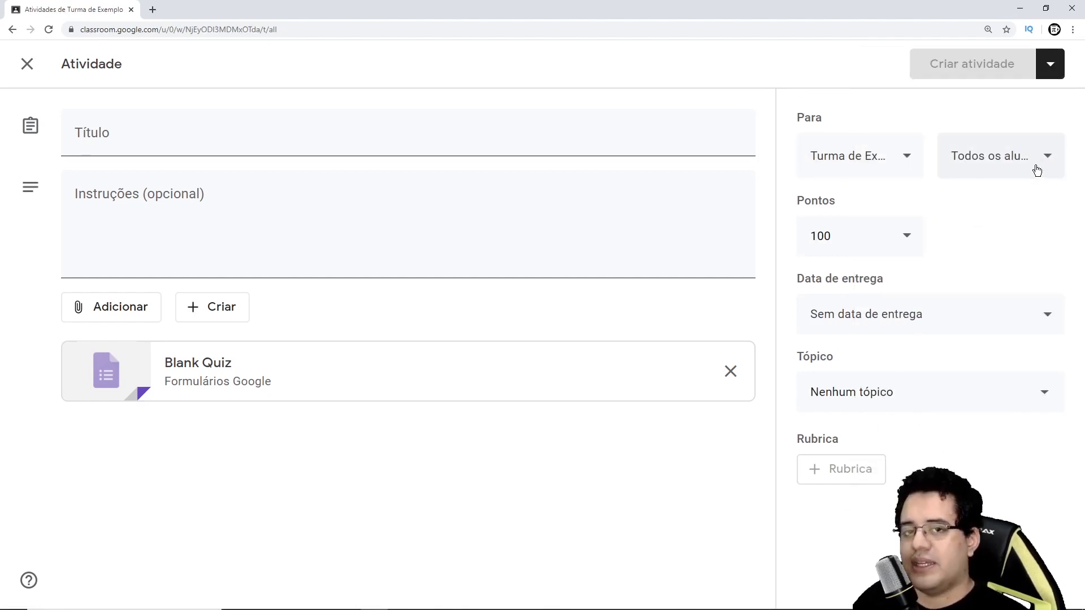
Step: Set the activity's maximum score to 10 points
click(854, 236)
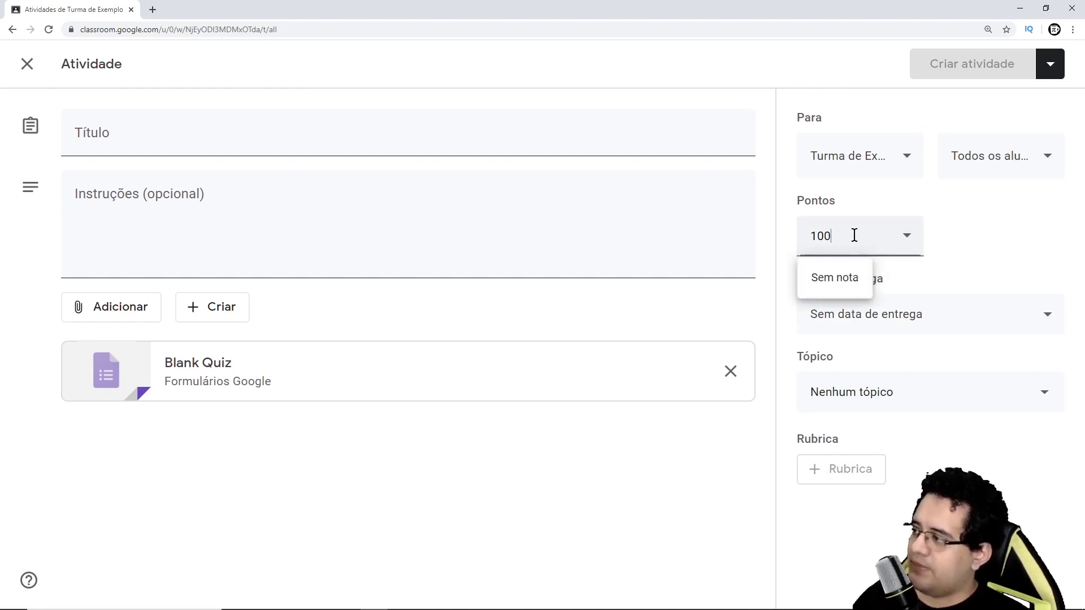
key(BackSpace)
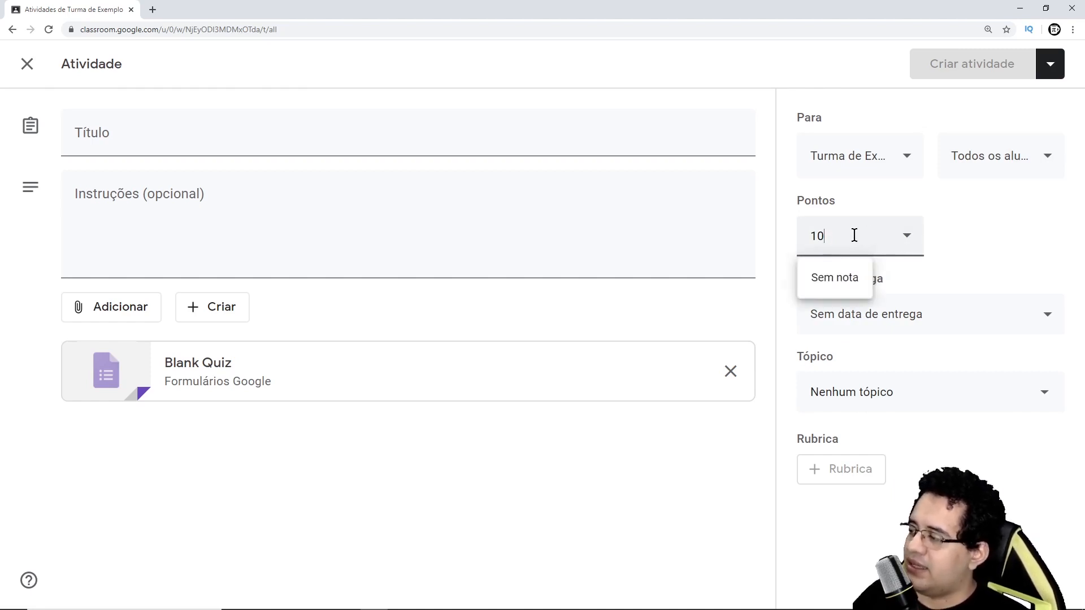
click(1002, 244)
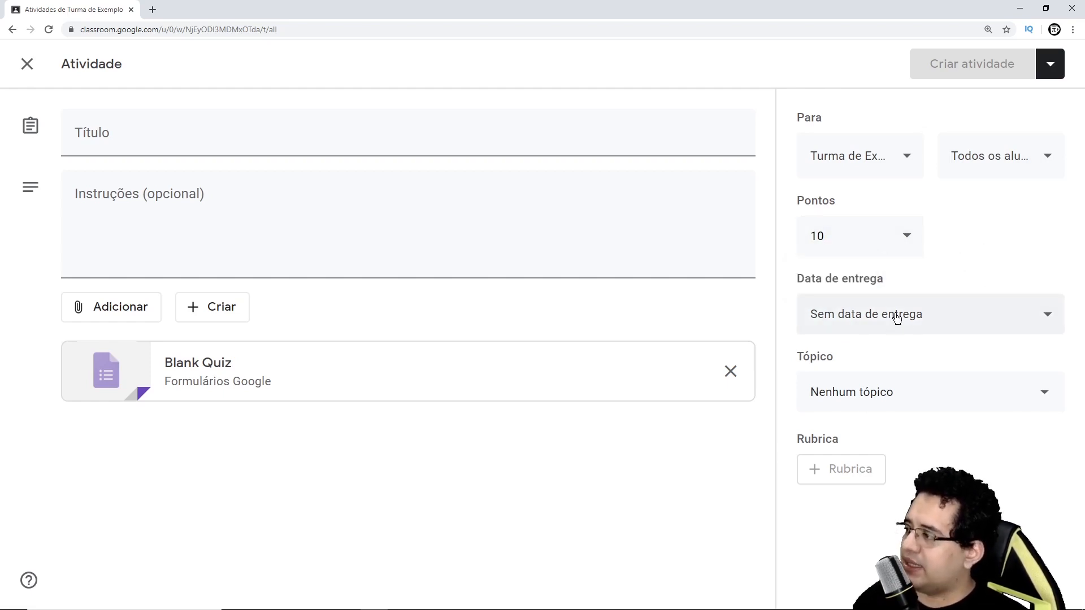
Step: Set the activity's due date to 2 June 2020 at 23:59
click(863, 315)
click(861, 393)
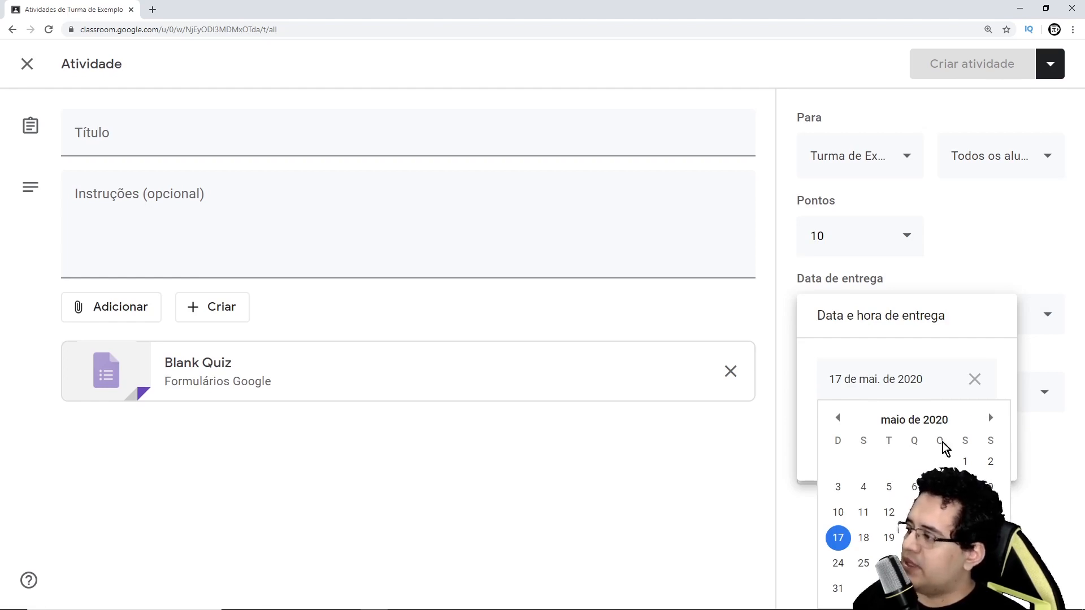
click(992, 418)
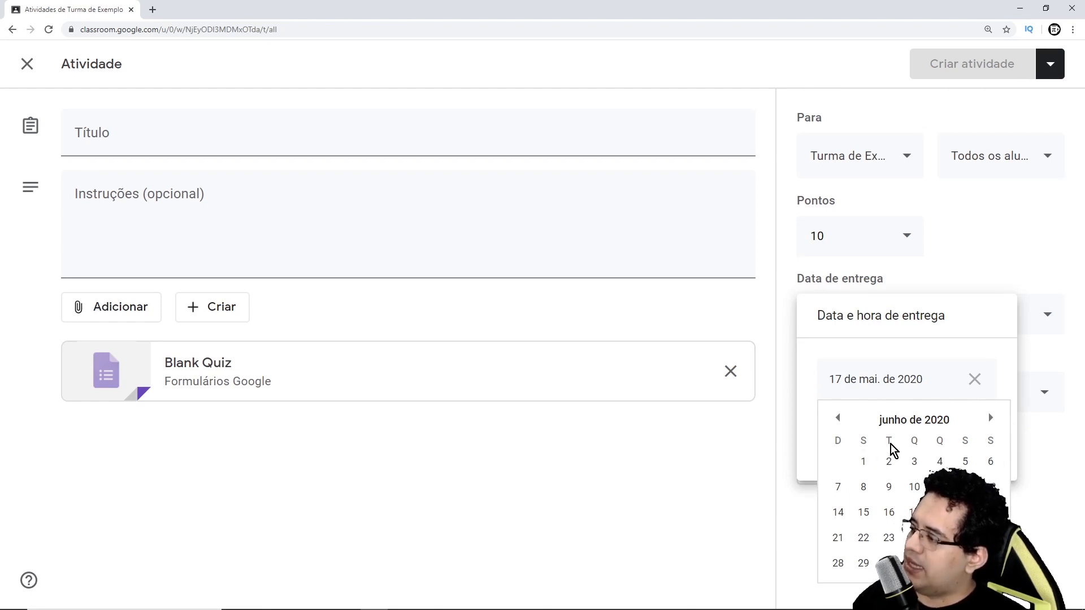
click(889, 462)
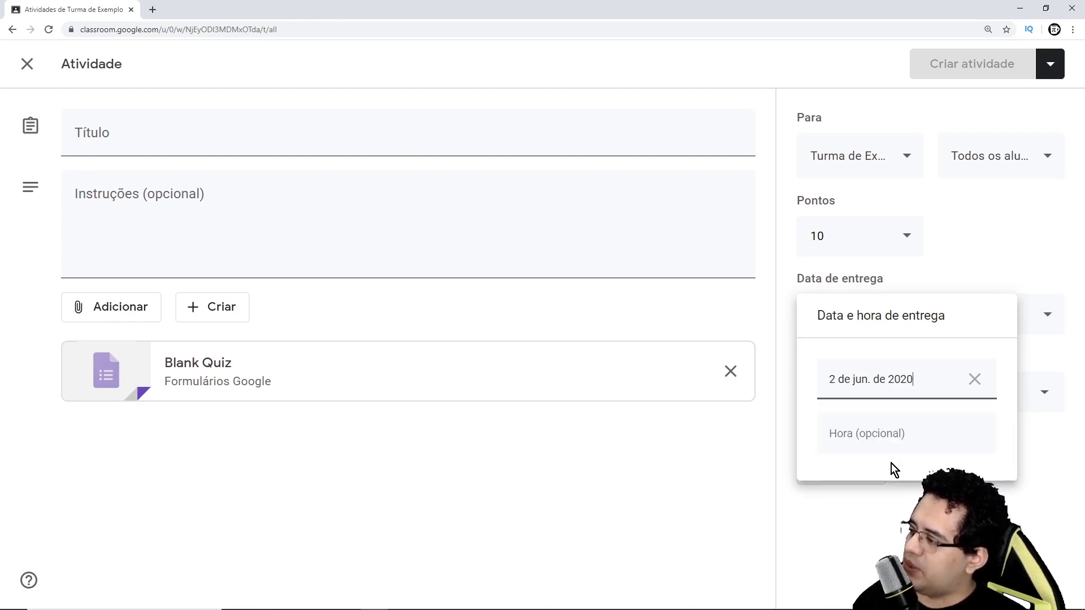
click(892, 433)
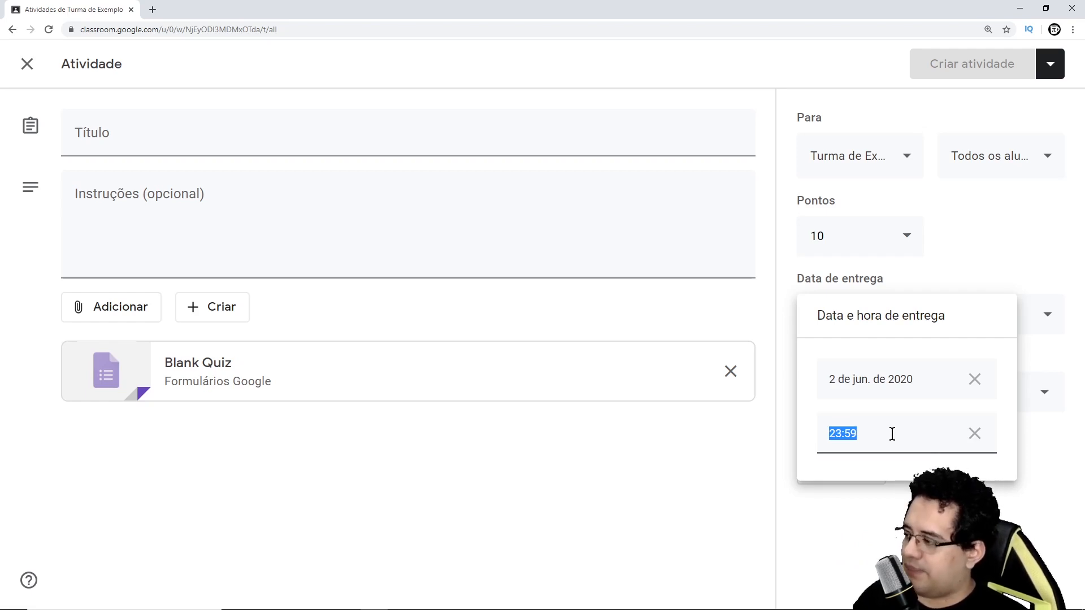
key(Return)
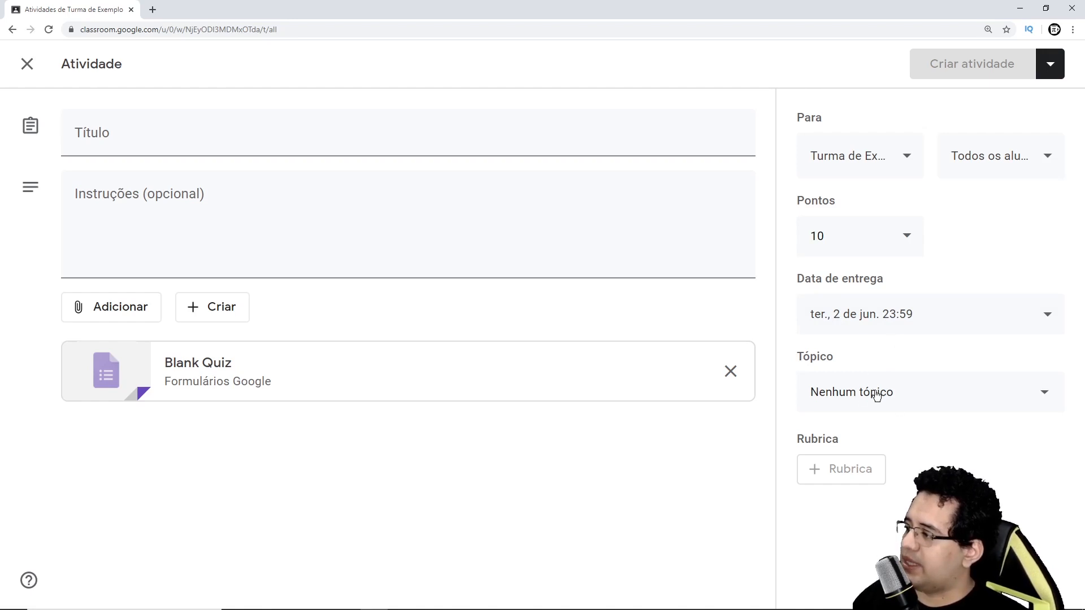
Step: Assign the activity to the existing topic "Atividades Avaliativas"
click(835, 397)
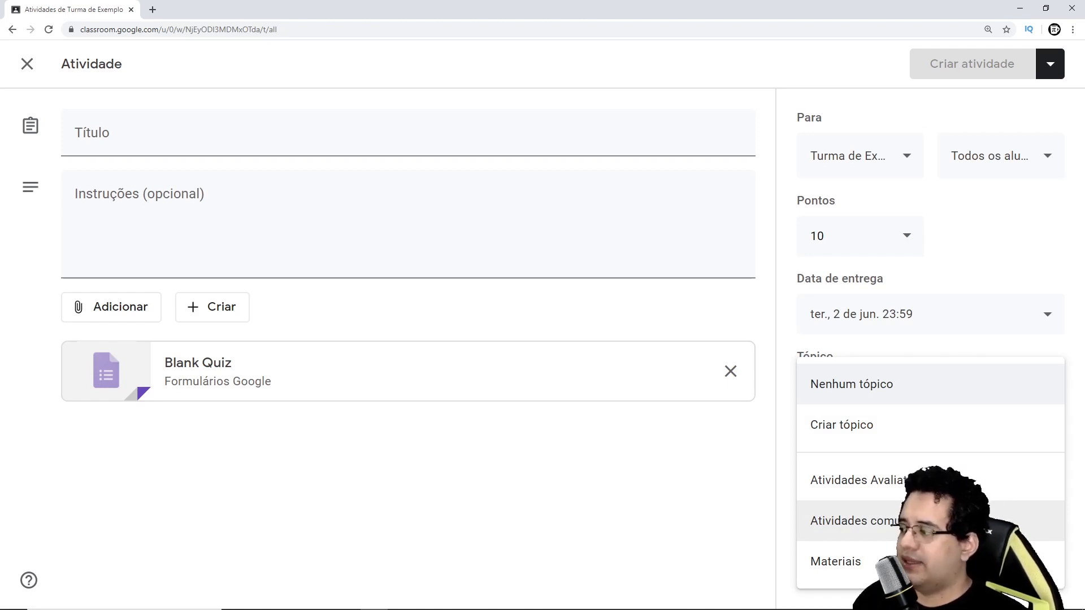
click(891, 484)
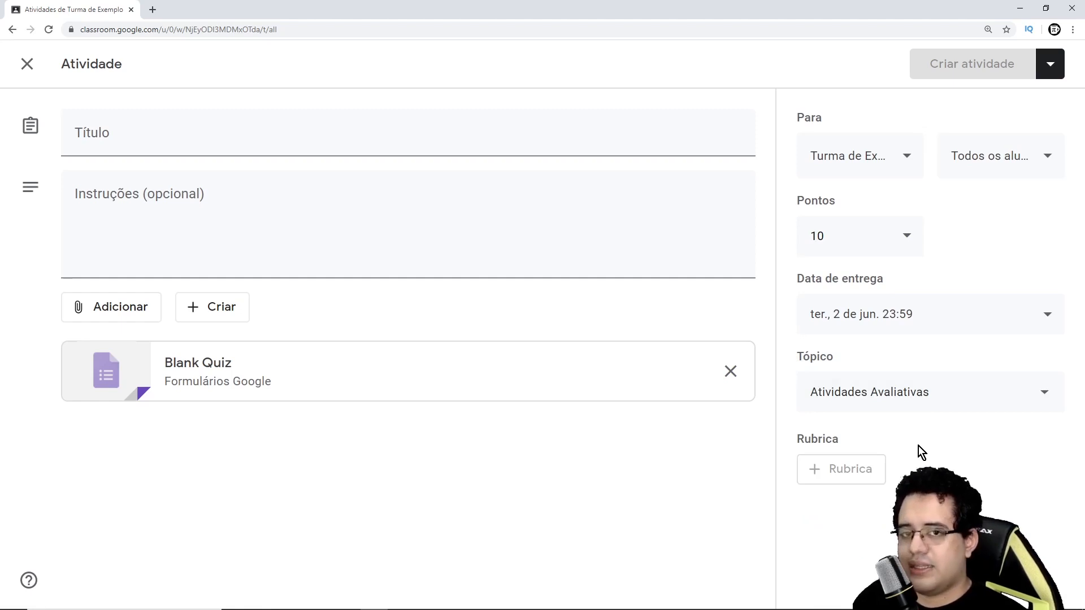
click(981, 410)
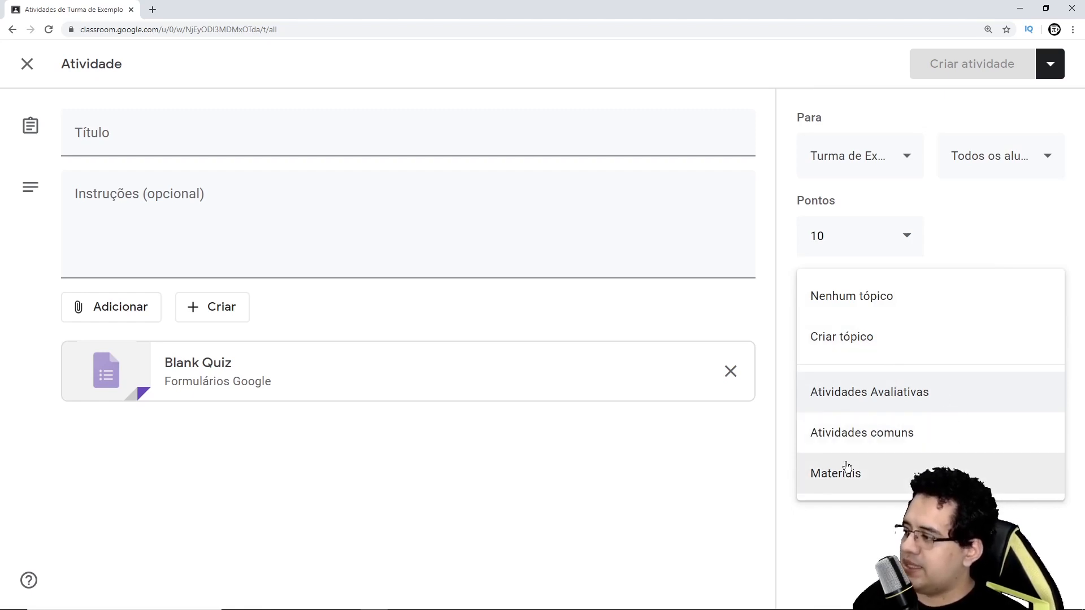
click(818, 392)
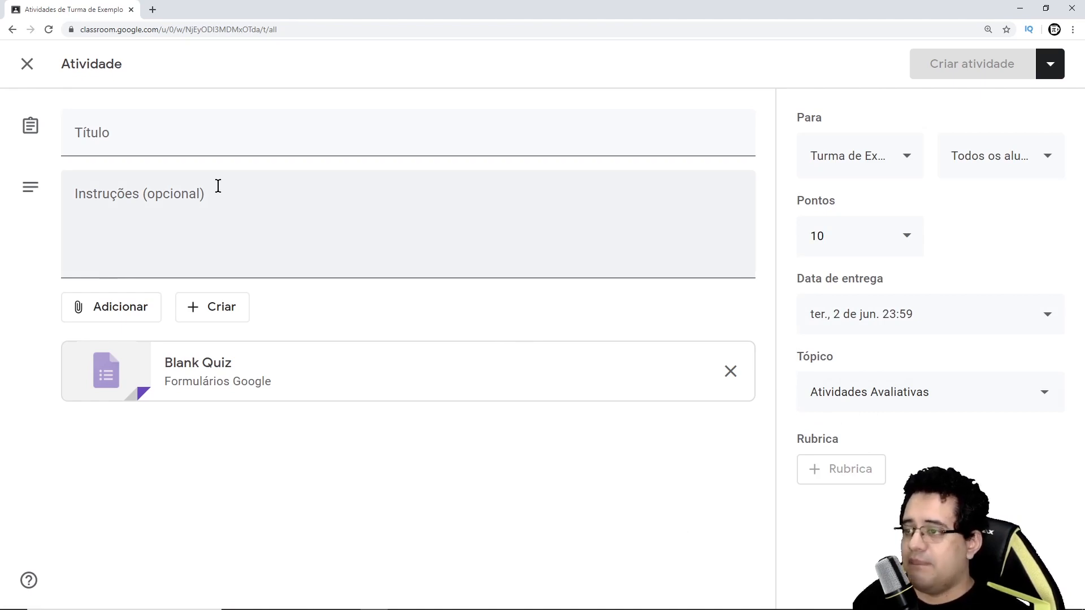
Step: Title the activity "Atividade avaliativa 02 | Teste" and enter the instructions "Leia e preencha corretamente o questionário abaixo."
click(161, 141)
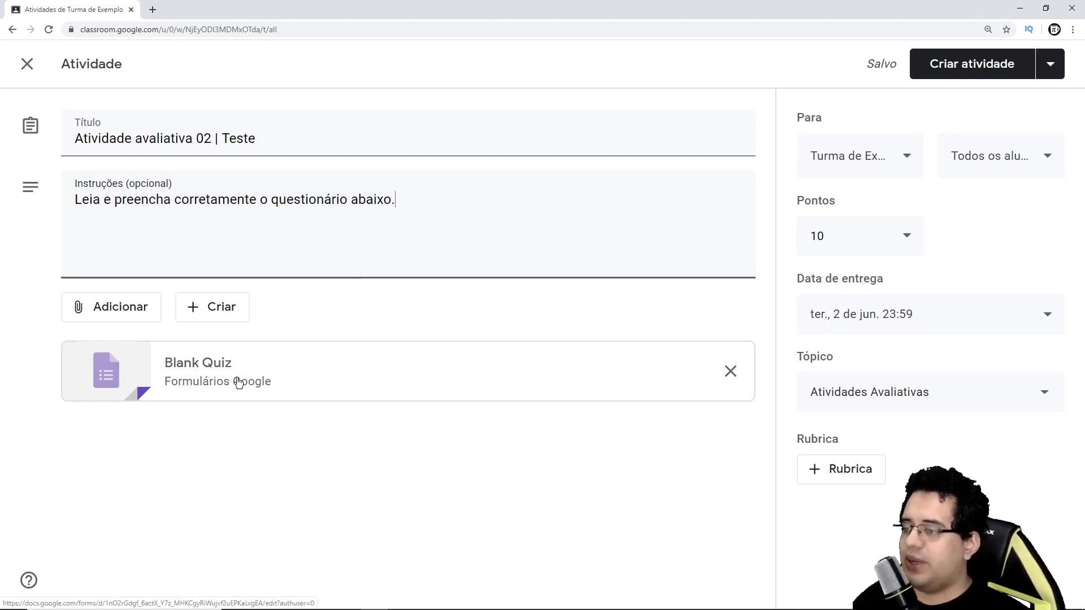
Step: Open the attached Blank Quiz in Google Forms and change the form's heading to the activity title "Atividade avaliativa 02 | Teste"
click(207, 384)
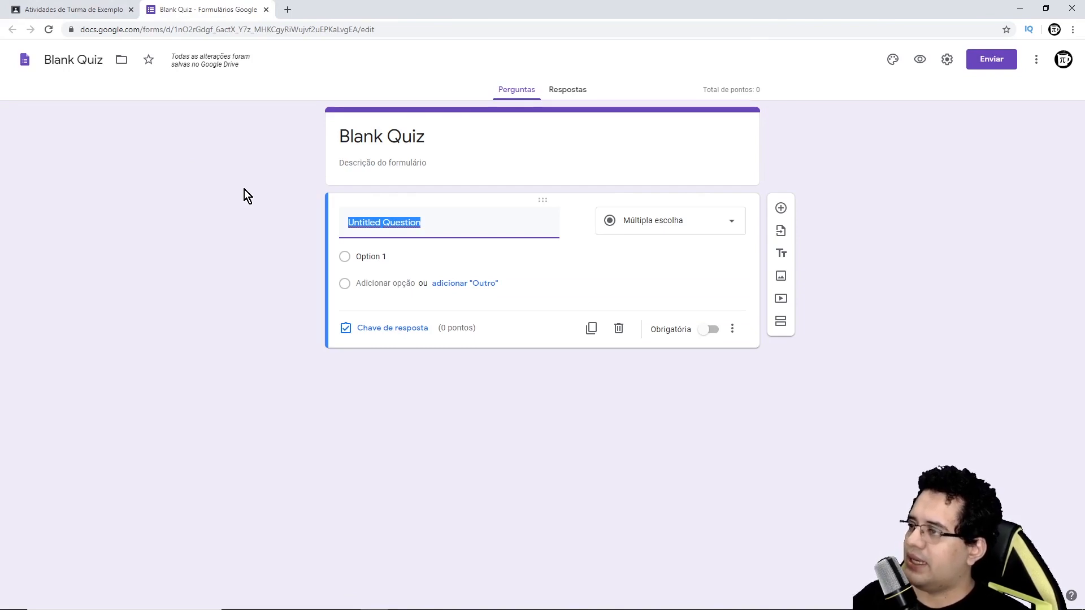
key(ctrl+plus)
key(ctrl+plus)
key(ctrl+plus)
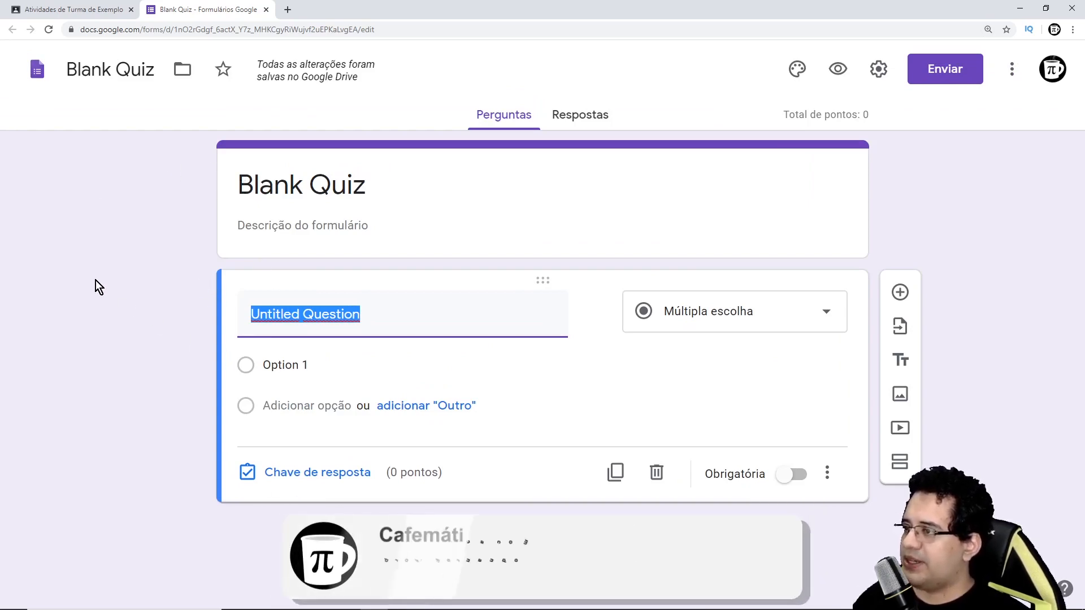
click(36, 300)
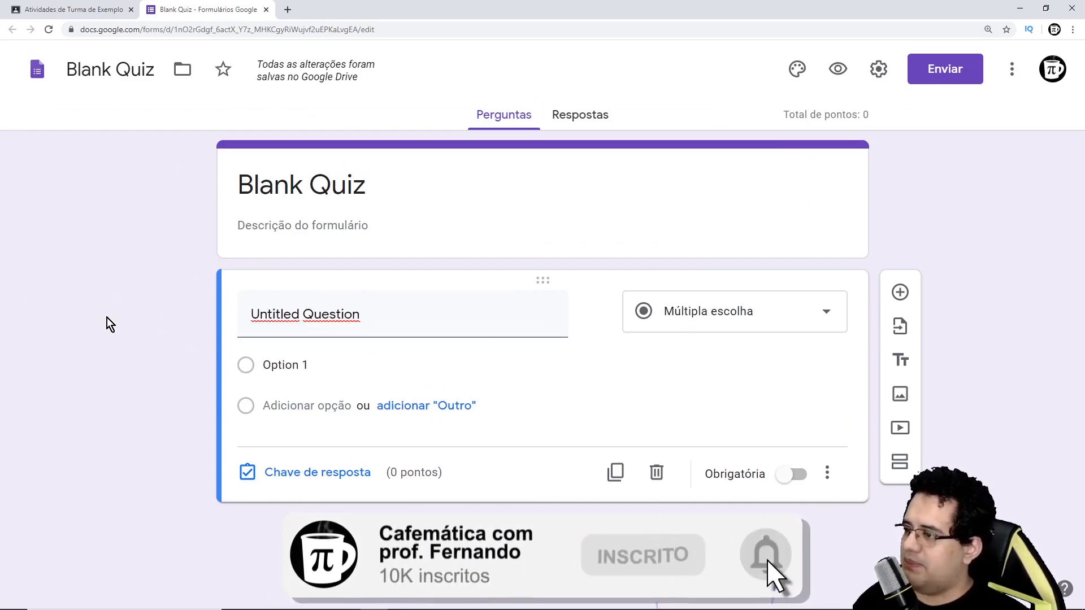
click(378, 189)
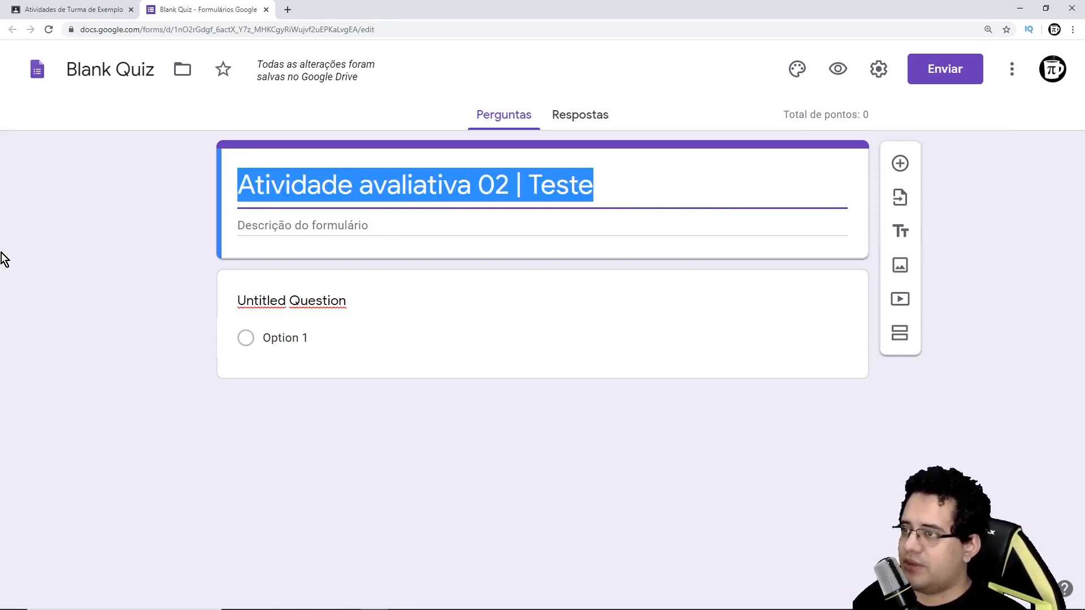
click(102, 9)
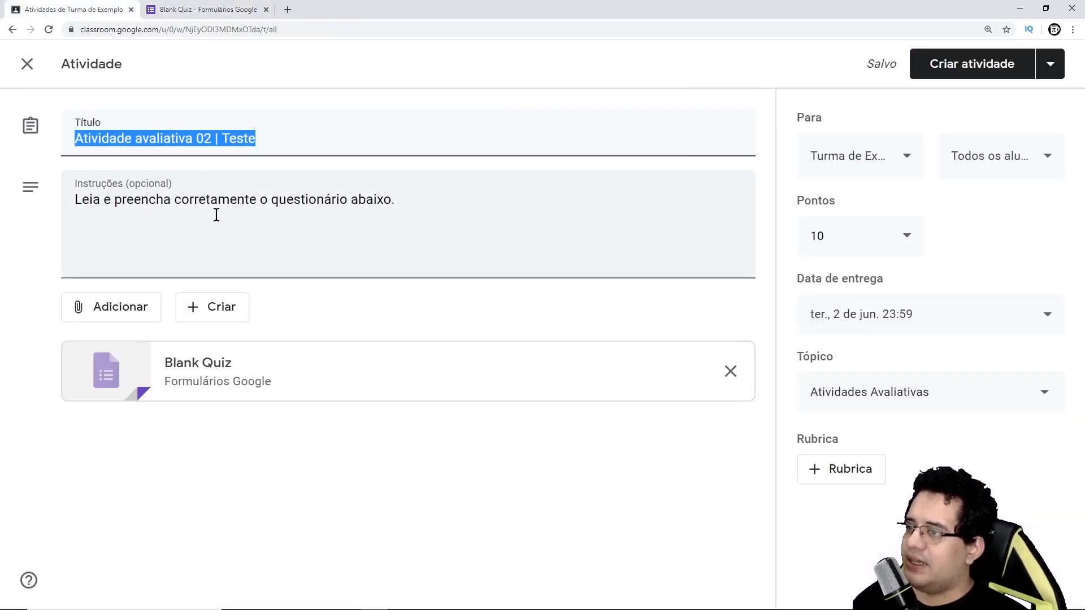
click(210, 8)
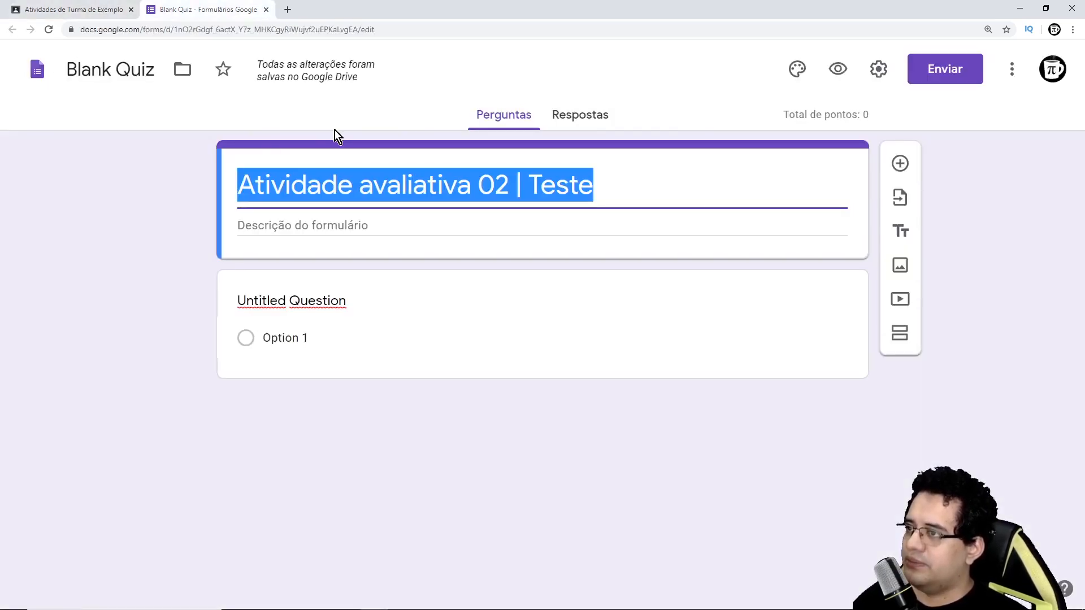
click(635, 183)
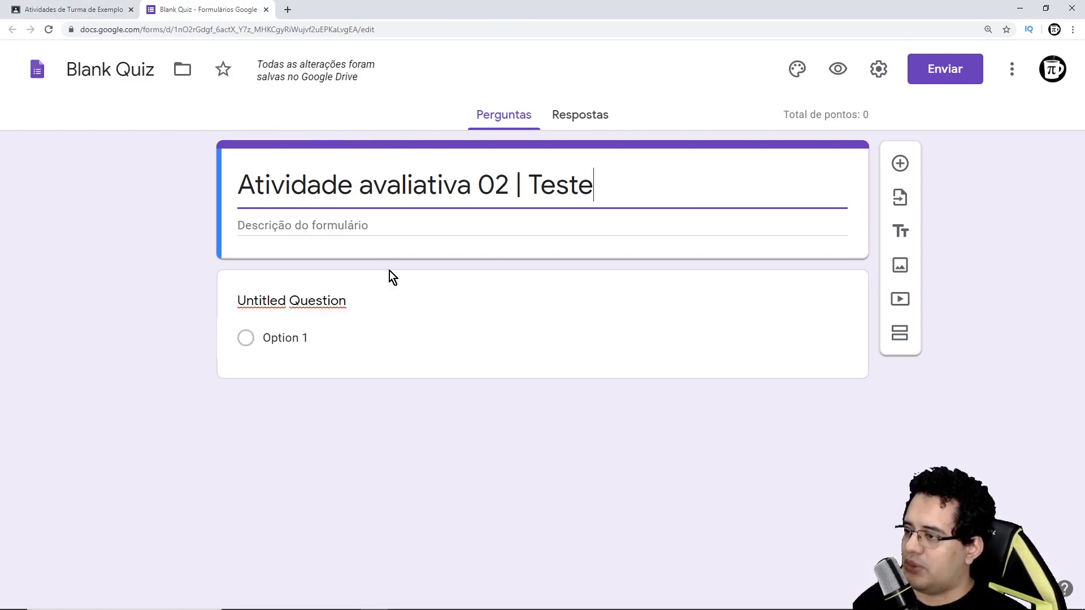
Step: Make the first question a "Resposta curta" asking "Quais foram as principais contribuições de Alan Turing para a computação?"
click(368, 312)
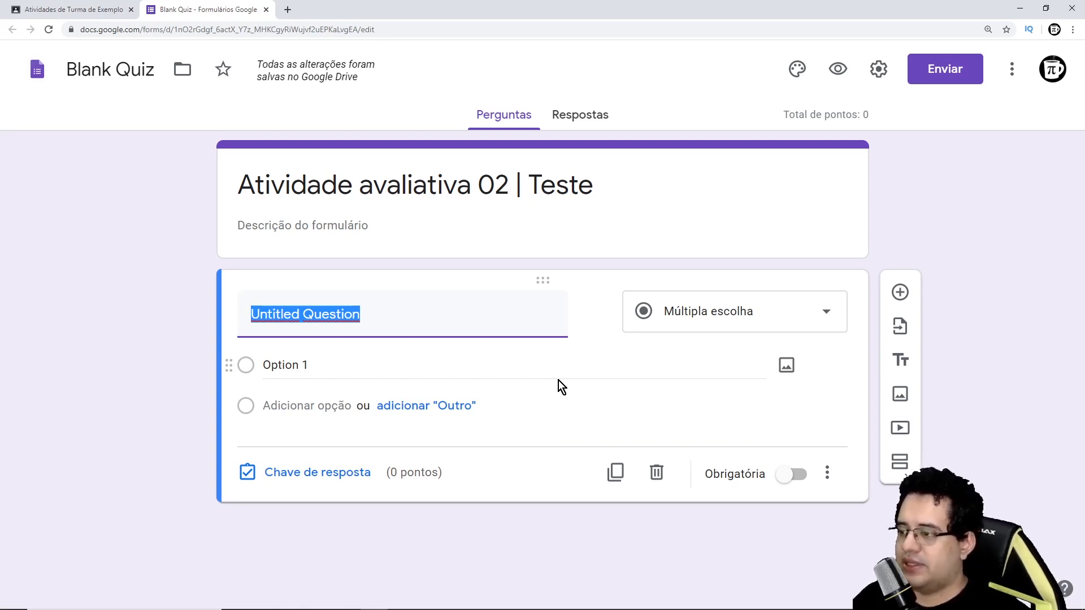
click(1041, 308)
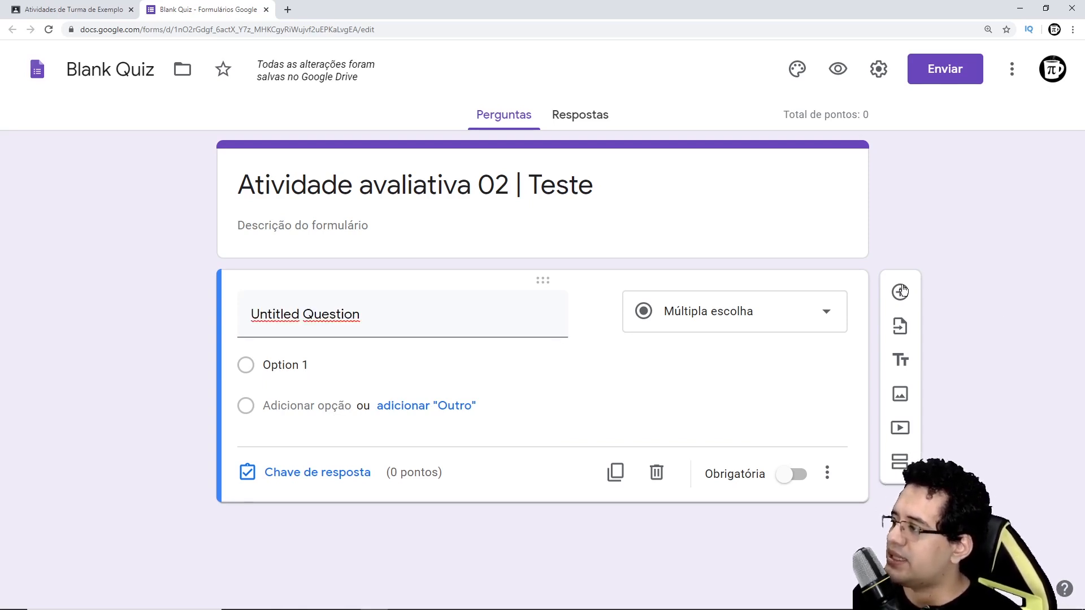
click(816, 315)
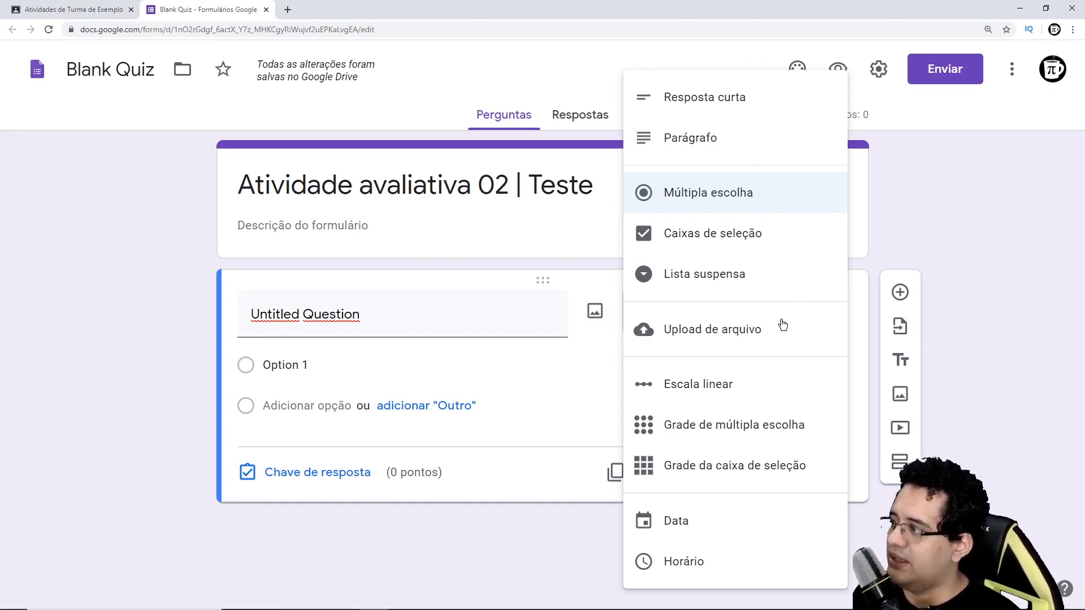
click(710, 109)
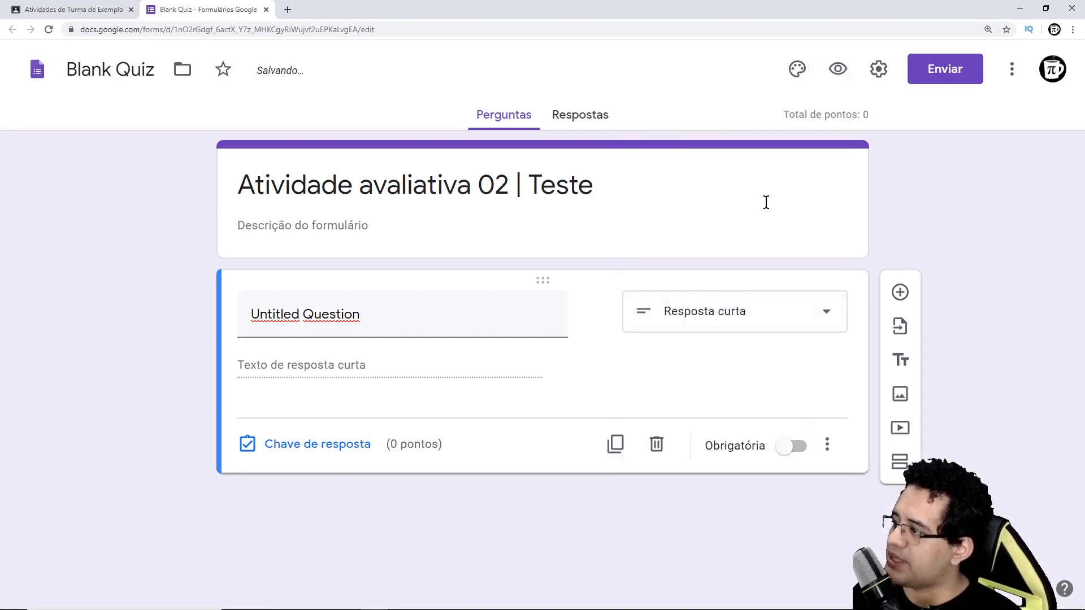
click(398, 320)
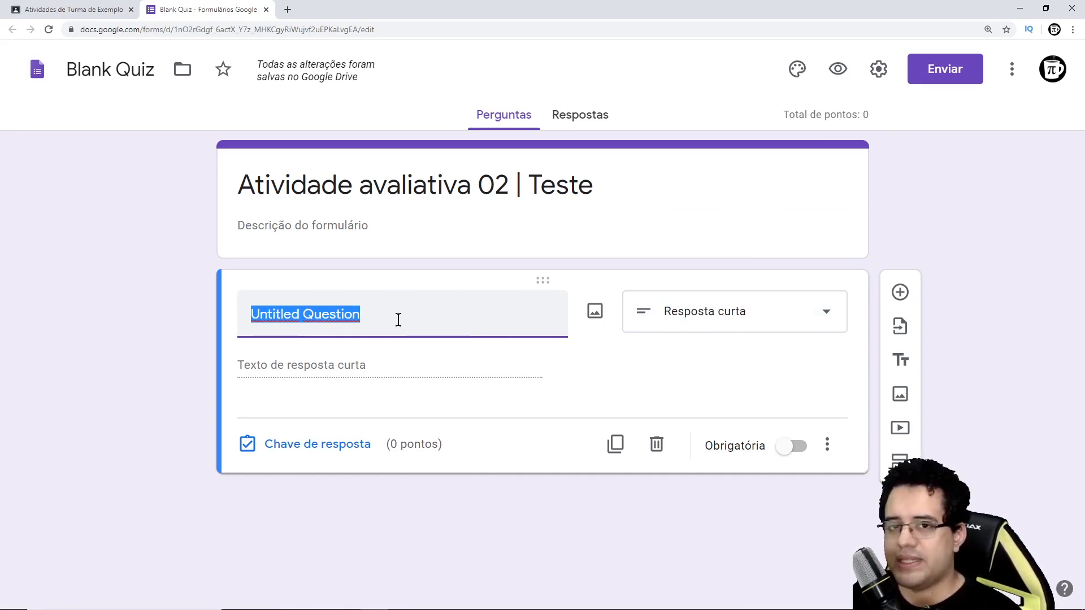
text(Quais foram as principais contribuições de Alan Turing para a computação?)
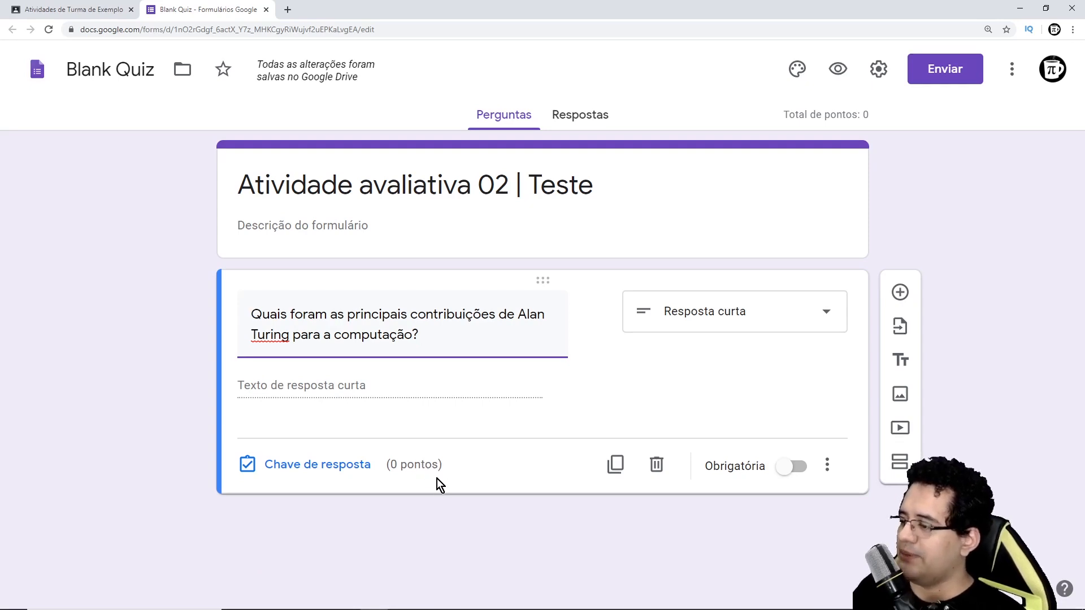
Step: Open the Turing question's answer key and make it worth 1 point, leaving no predefined correct answer
click(324, 472)
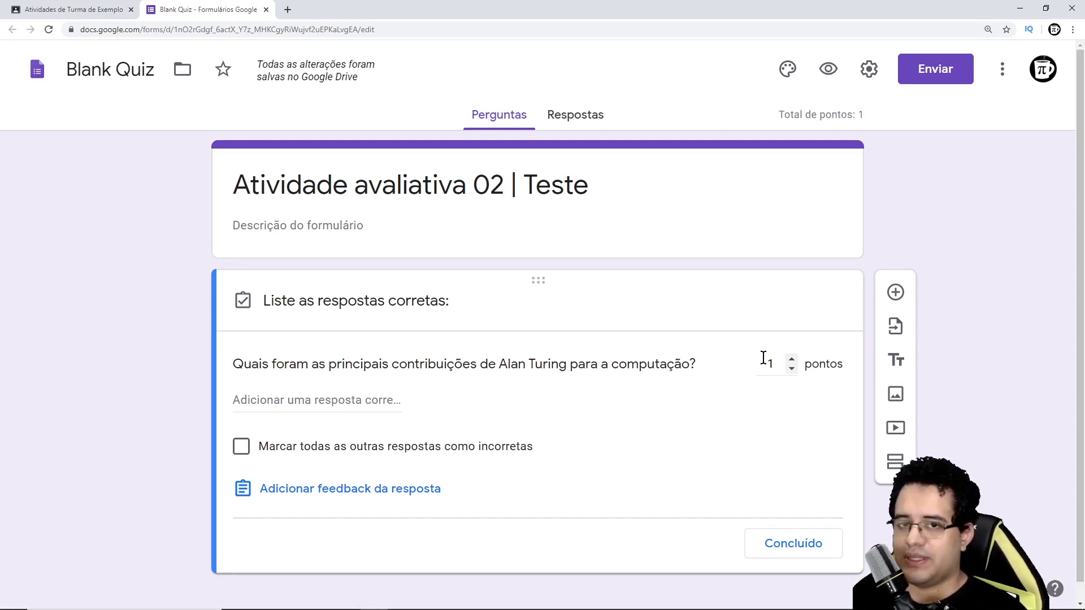
click(343, 398)
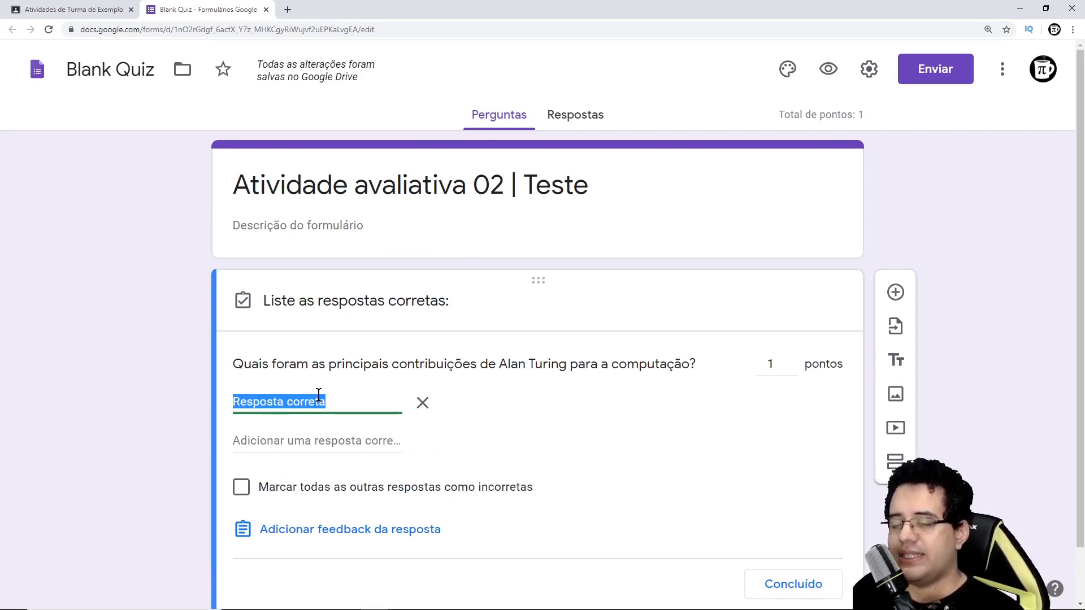
click(423, 403)
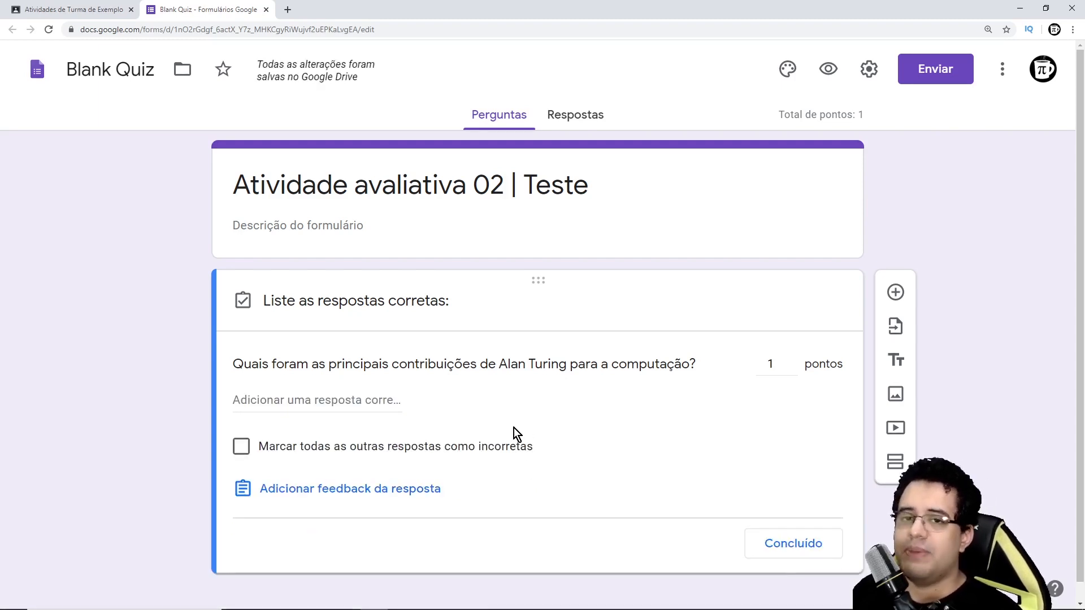
click(396, 490)
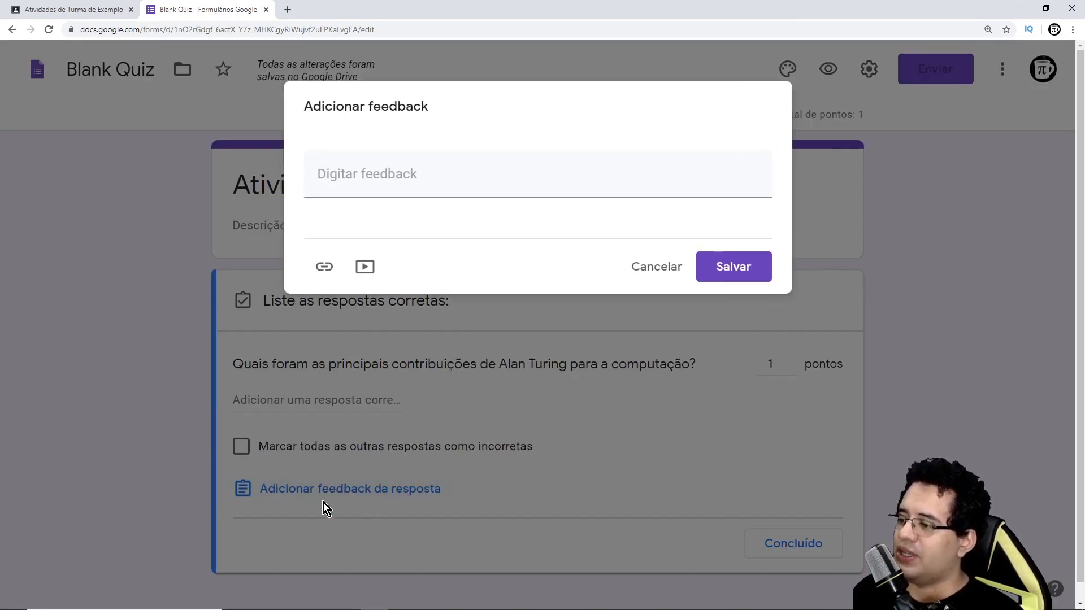
click(481, 168)
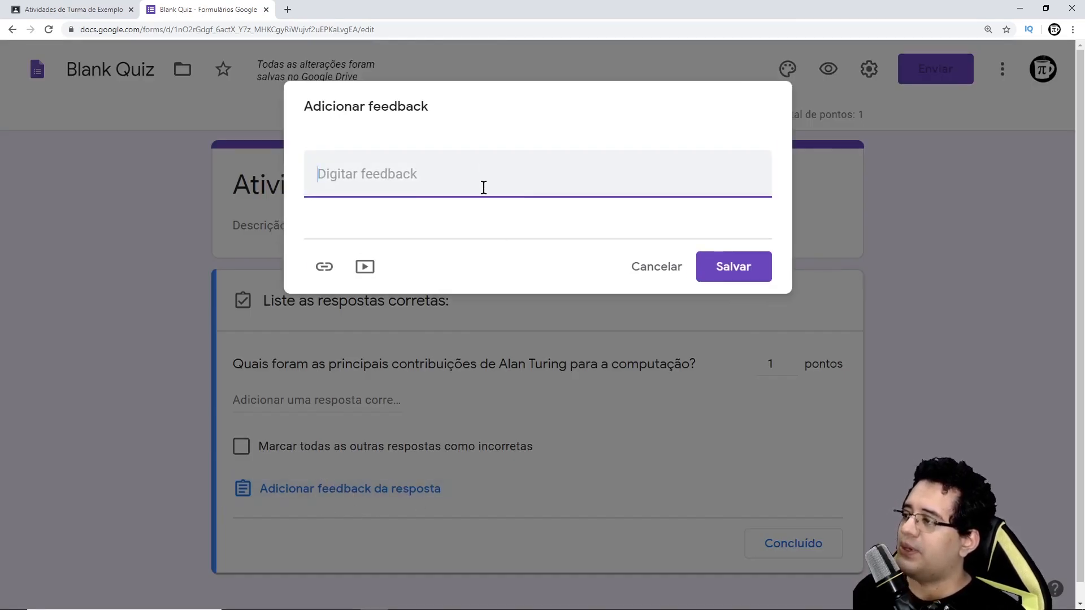
click(632, 270)
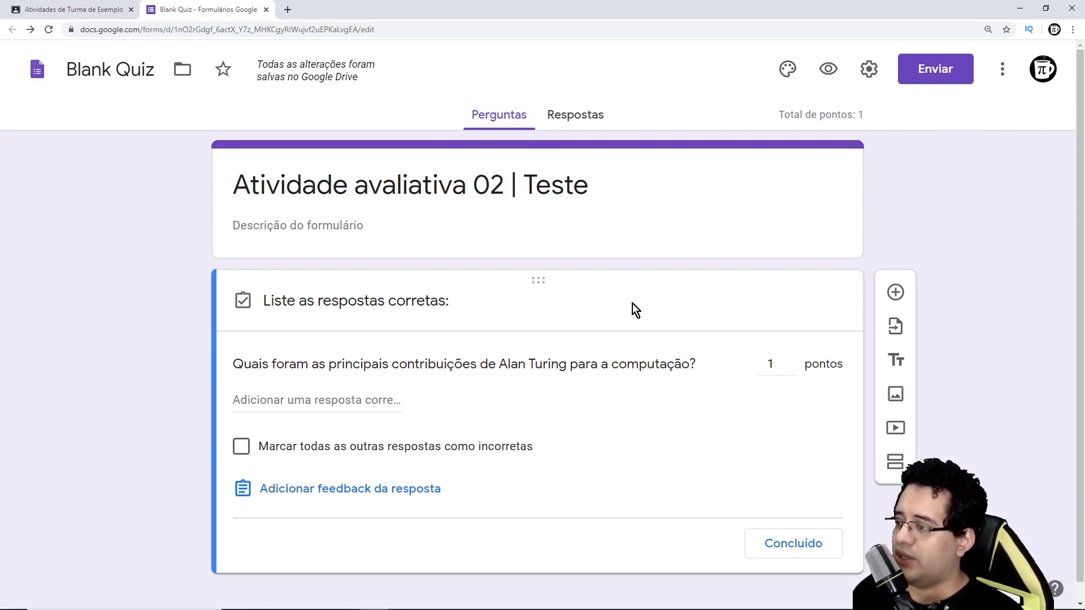
Step: Start adding answer feedback to the Turing question in its answer key
click(399, 490)
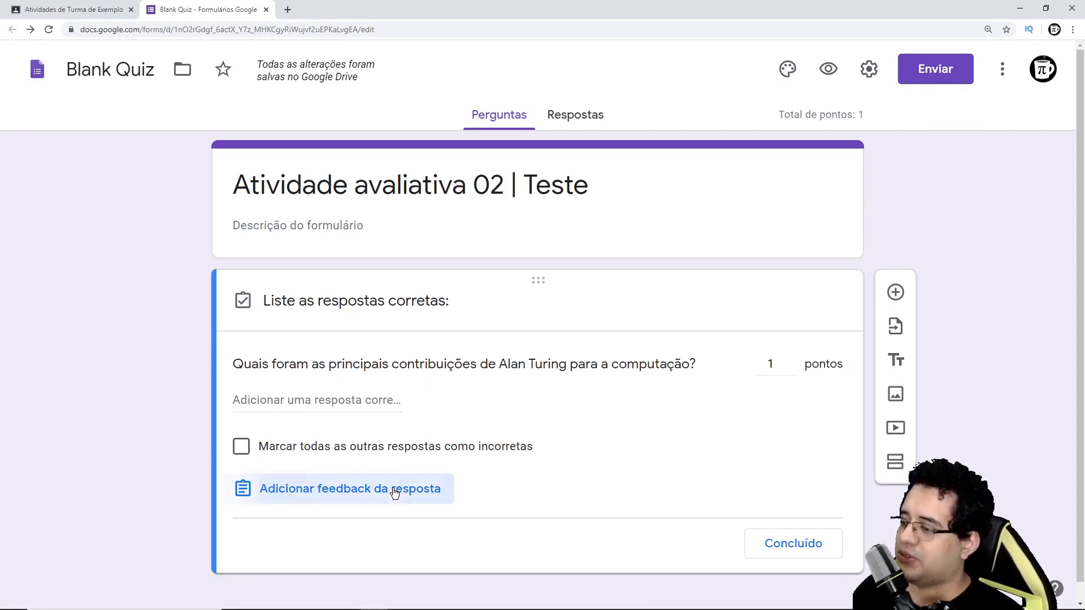
click(355, 167)
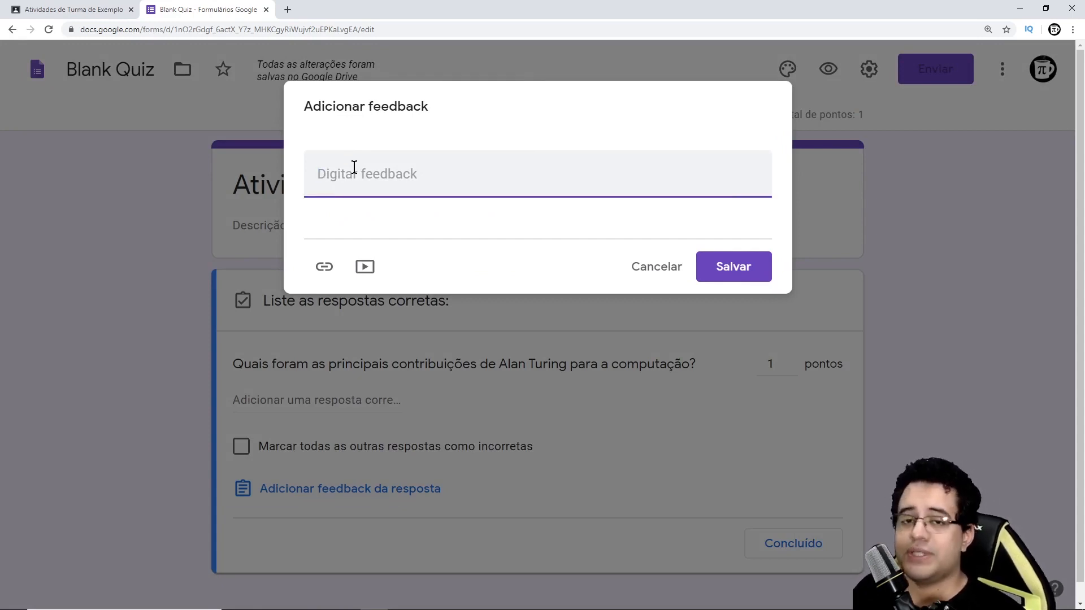
click(361, 274)
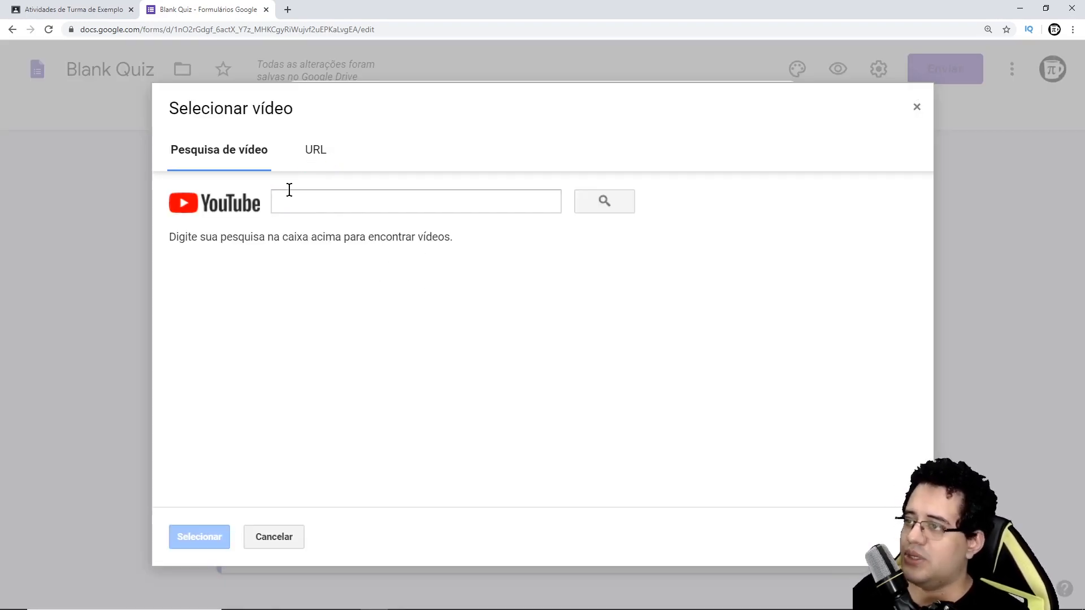
click(314, 155)
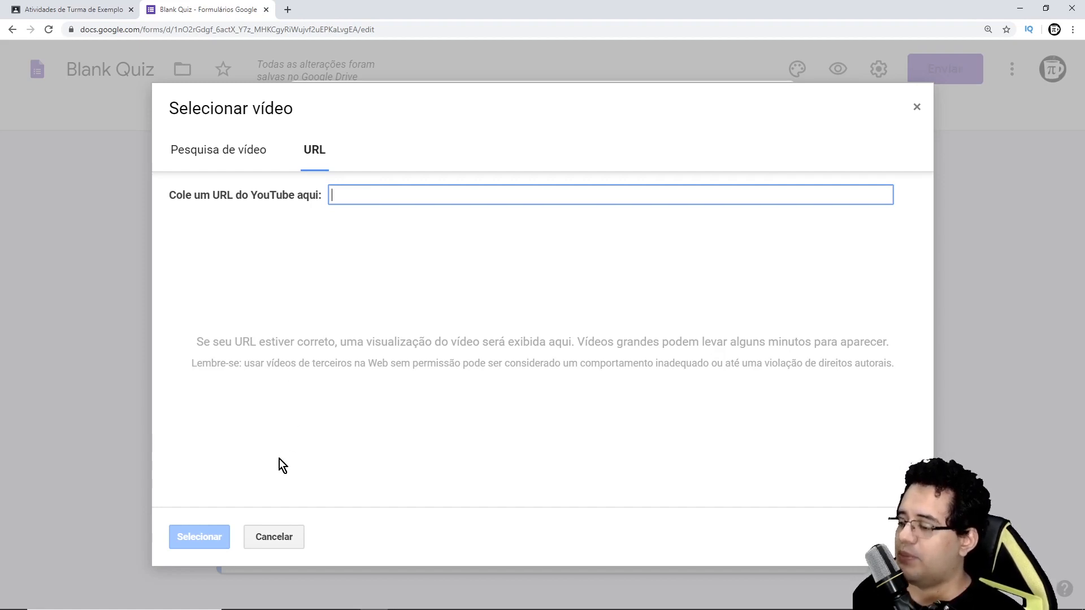
click(285, 525)
Step: Fill in a feedback link to the Portuguese Wikipedia article on Alan Turing with the display text "Resposta correta"
click(322, 264)
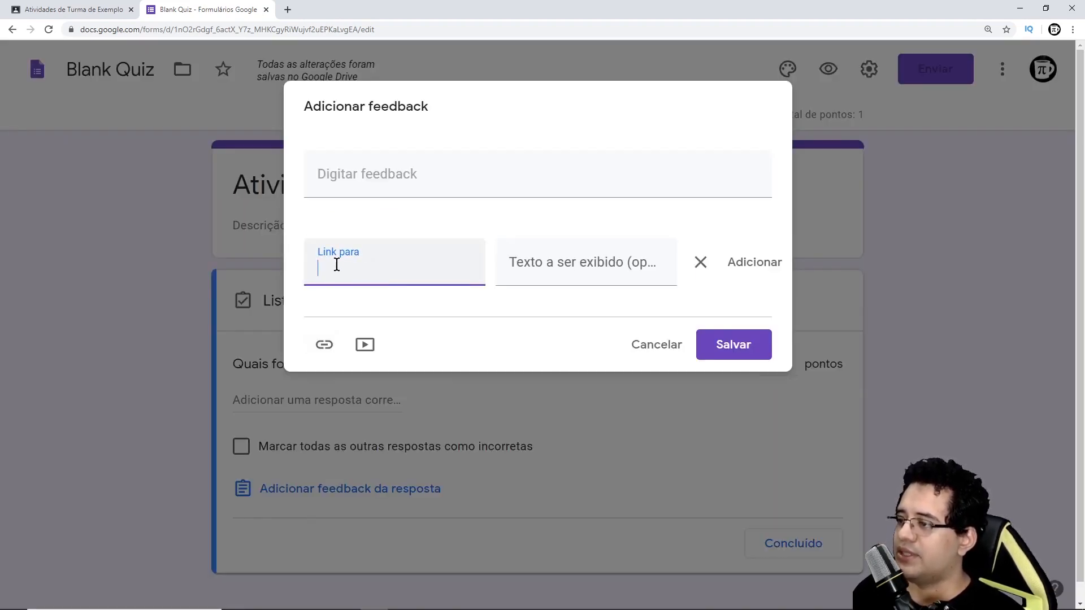
click(559, 269)
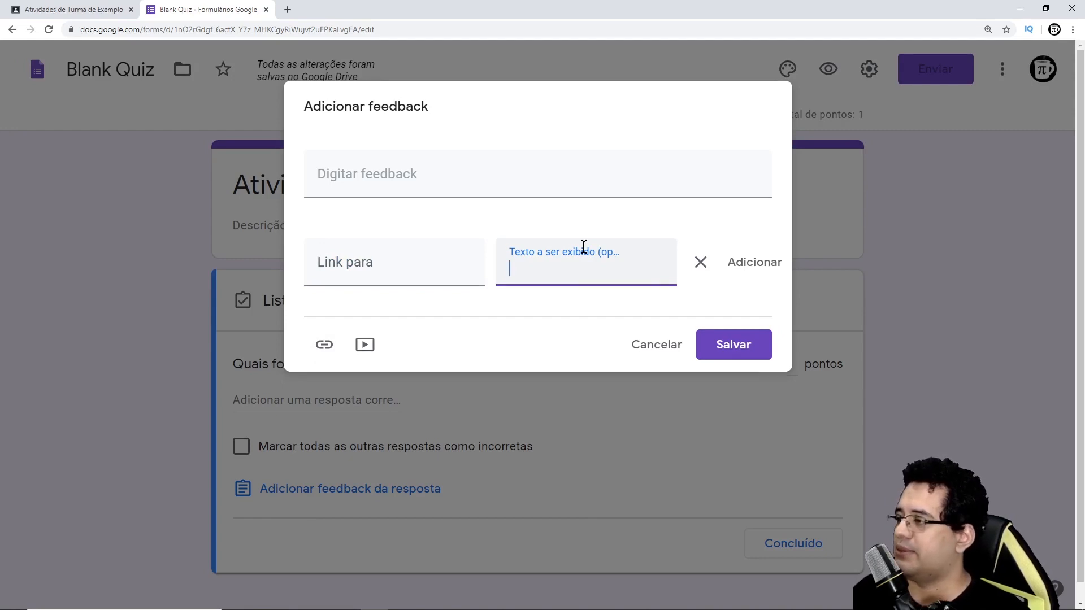
text(Resposta correta)
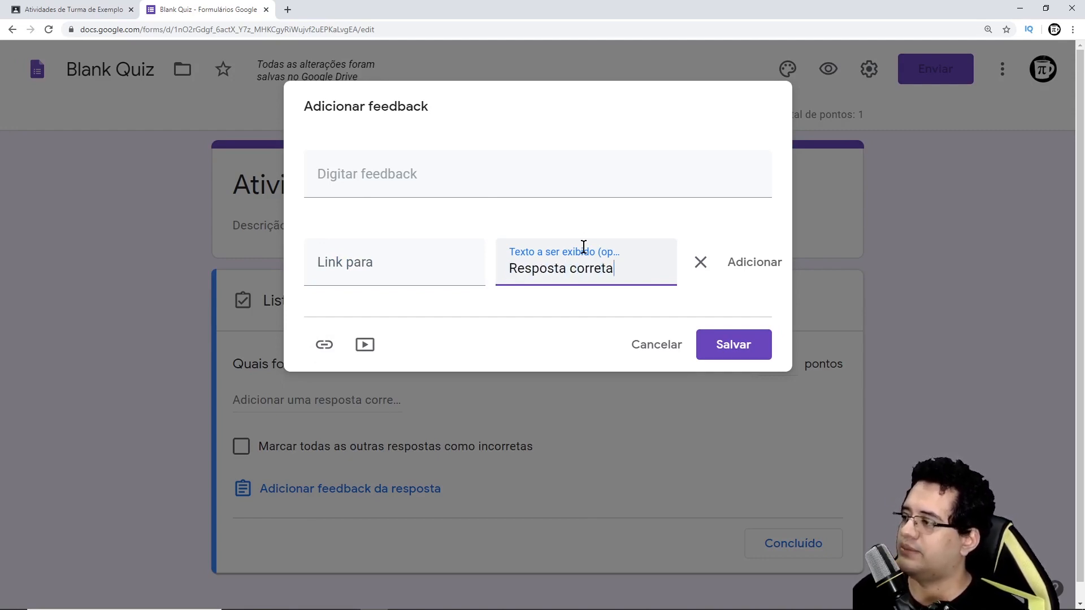
click(365, 261)
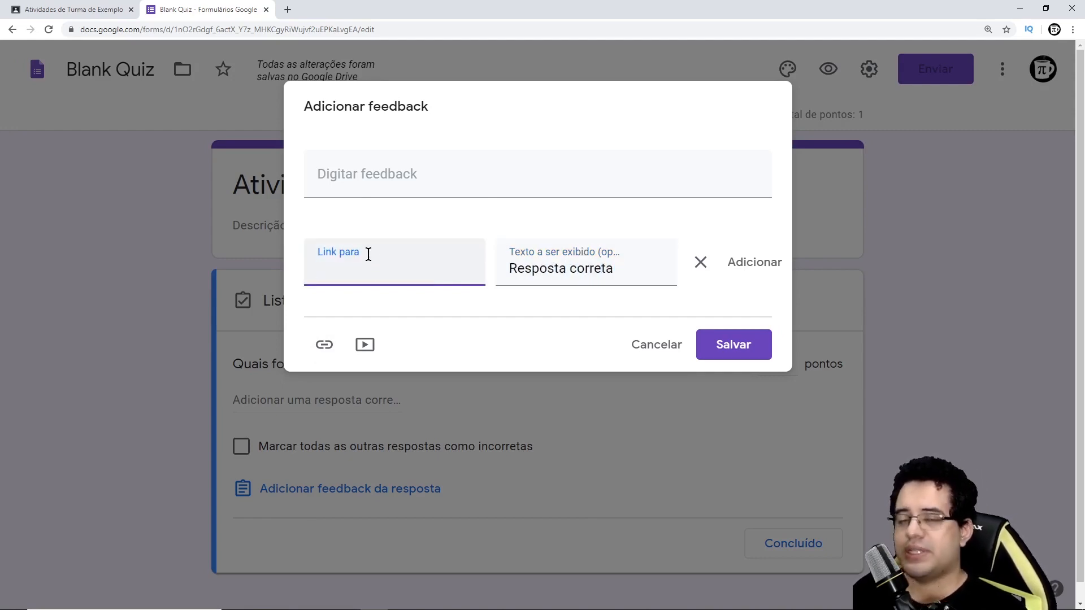
key(ctrl+v)
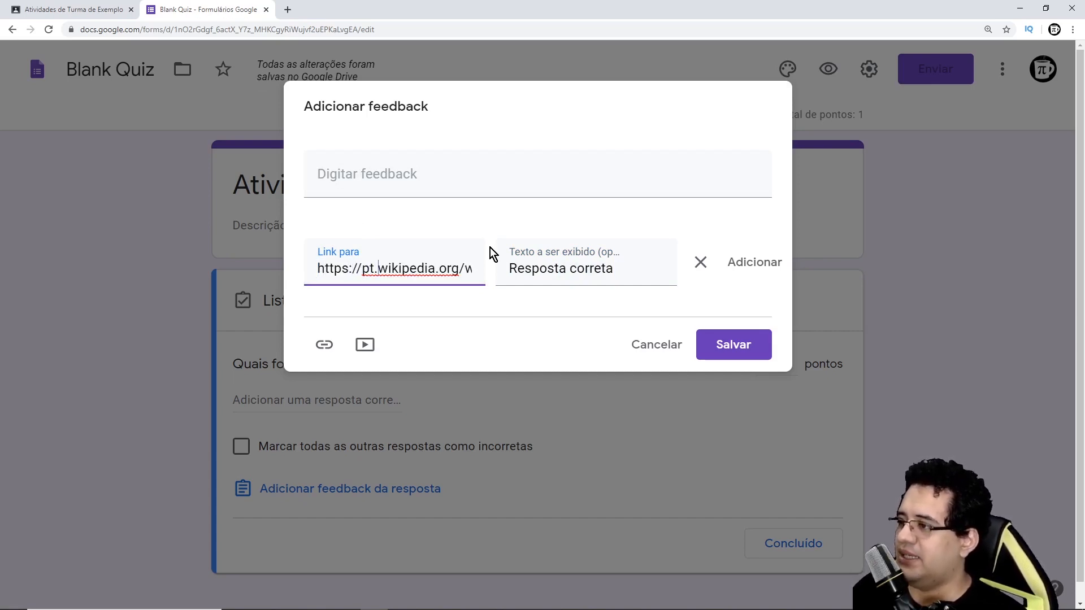
key(ctrl+shift+Left)
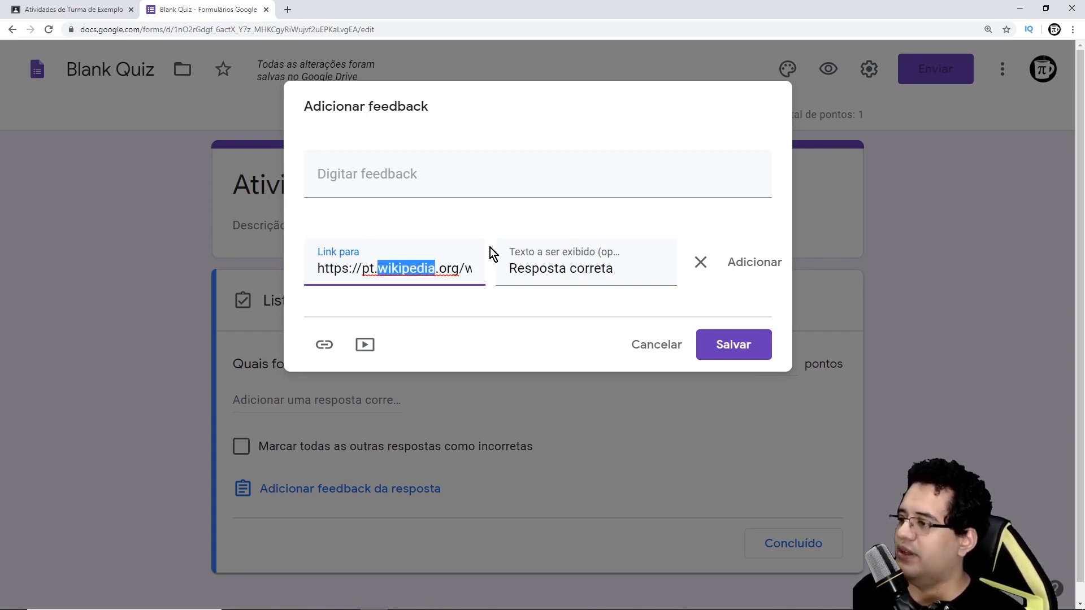
key(Right)
key(End)
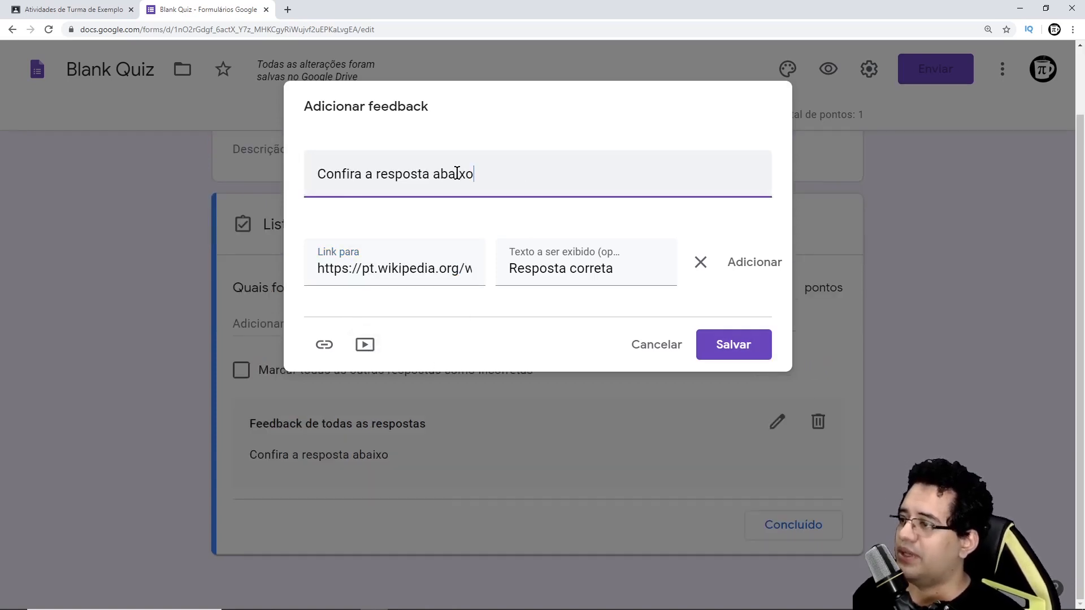
Step: Enter the feedback text "Confira a resposta abaixo", attach the filled-in Wikipedia link and save the feedback
triple_click(384, 269)
click(466, 270)
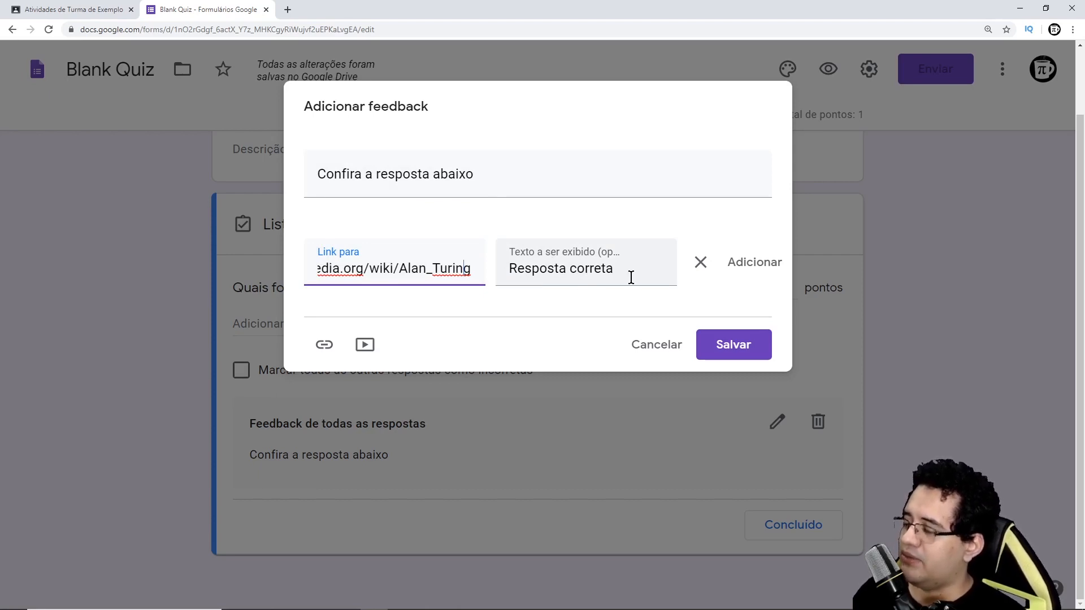
click(753, 263)
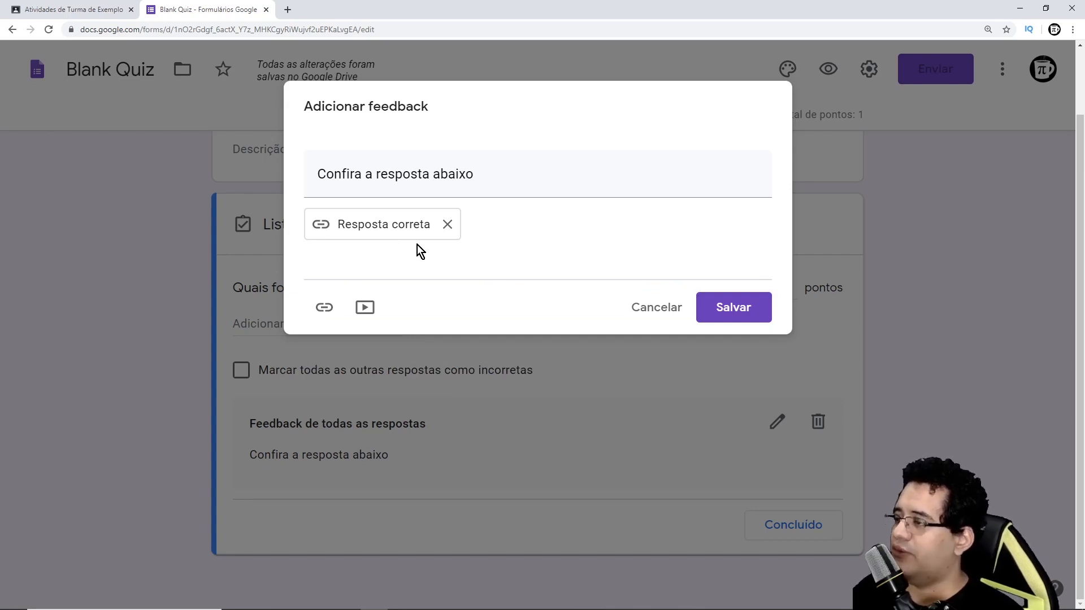
click(486, 172)
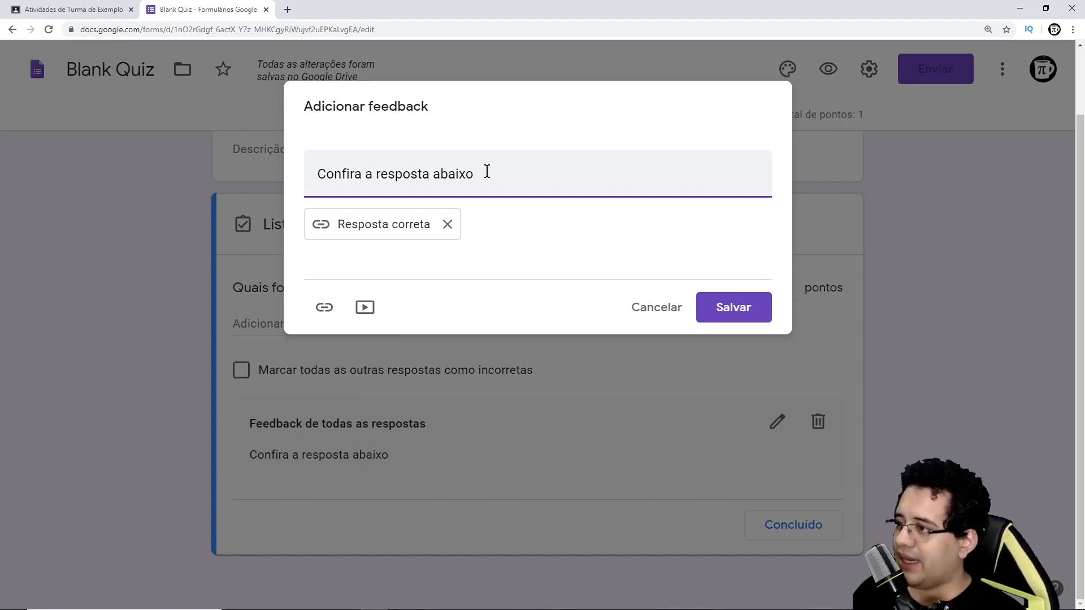
click(744, 311)
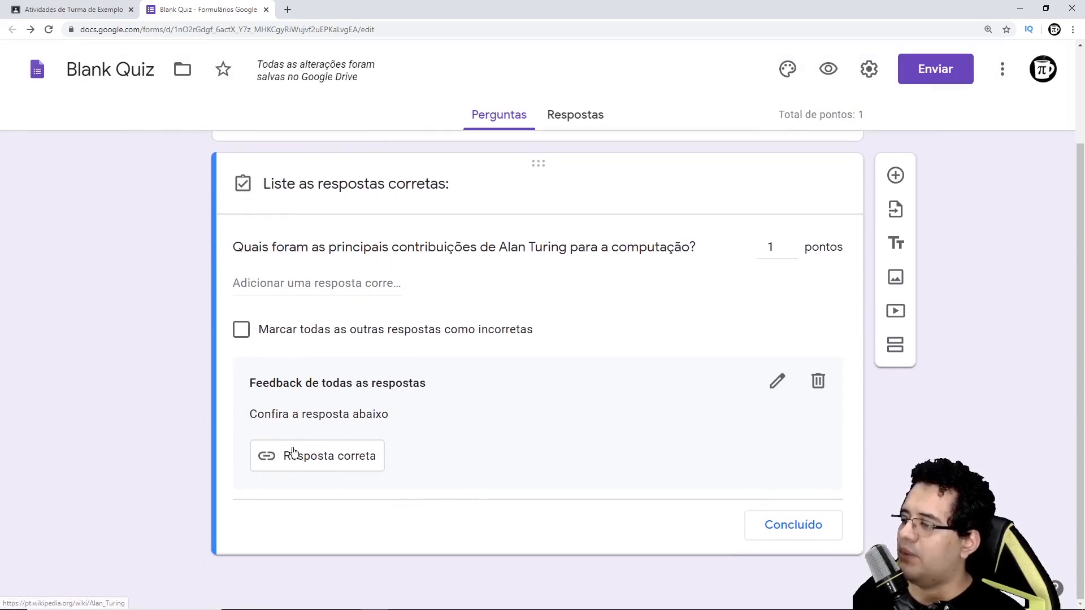
Step: Test the feedback's "Resposta correta" link by looking through the linked Wikipedia article, and return to the form
click(340, 455)
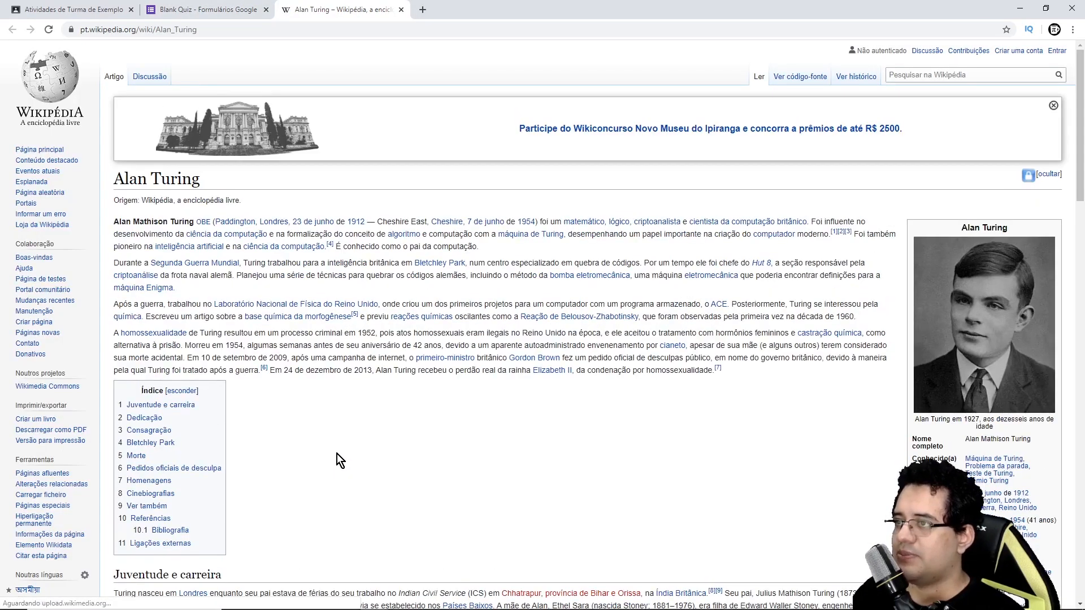
scroll(513, 409, down, 15)
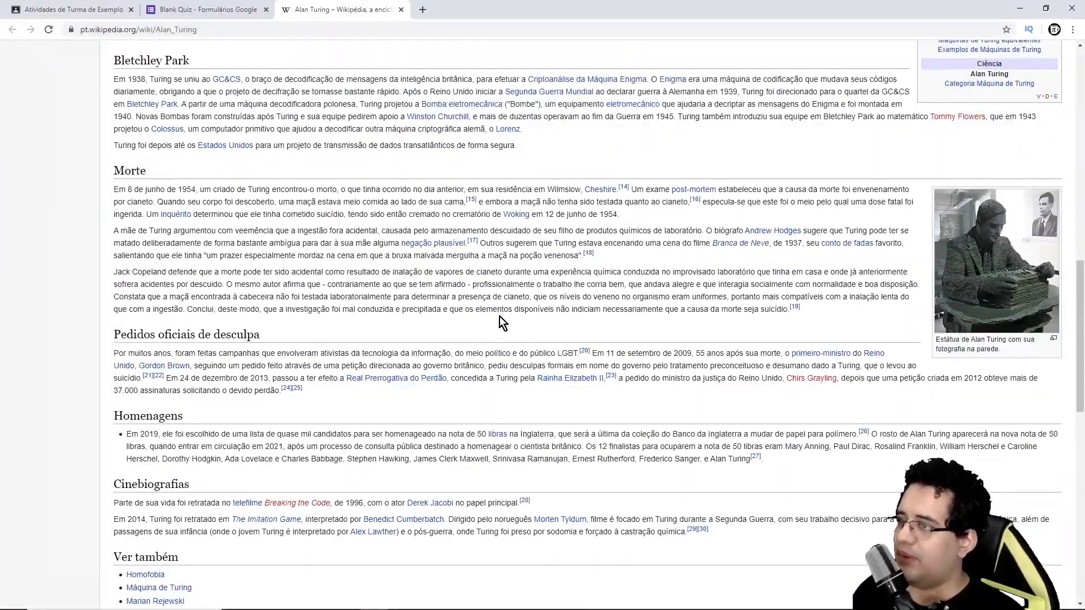
key(ctrl+w)
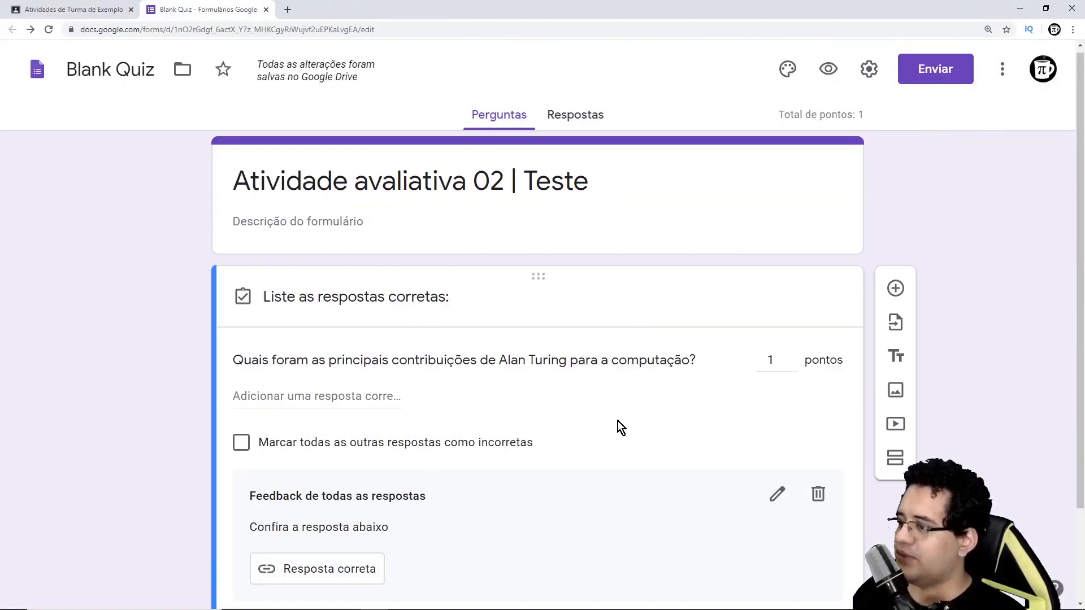
Step: Finish the Turing question's answer key and return to editing the question
scroll(620, 421, down, 2)
click(792, 527)
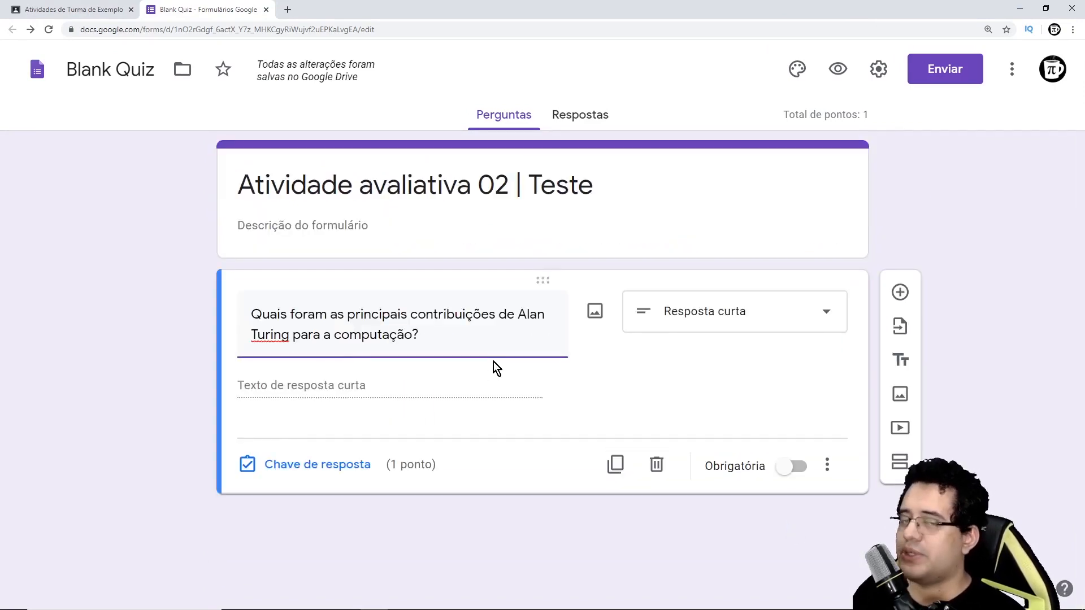
click(799, 505)
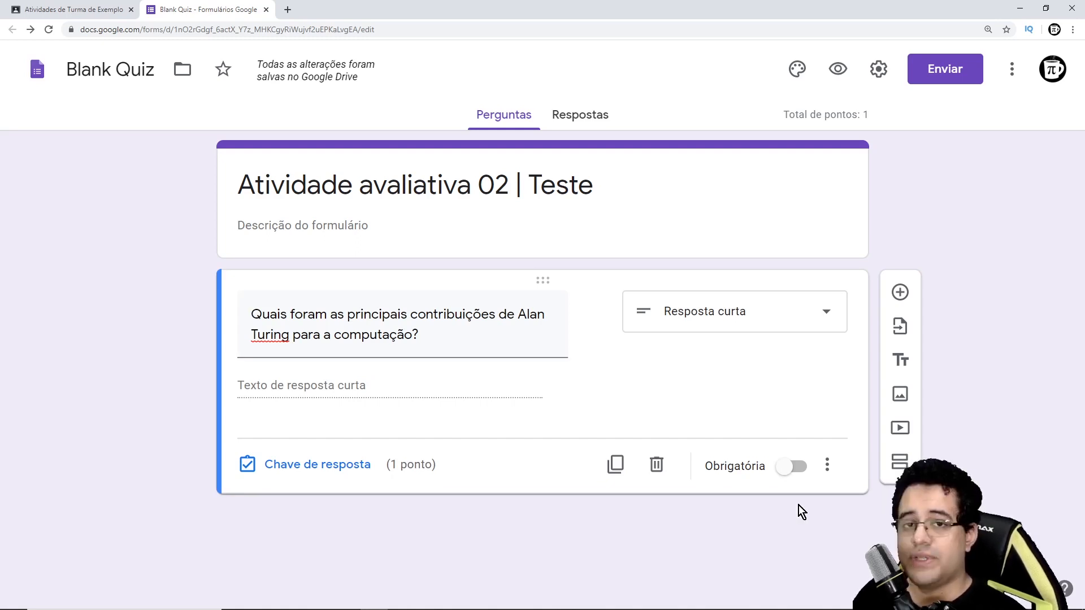
Step: Try making the Turing question required and switch the "Obrigatória" setting back off
click(796, 470)
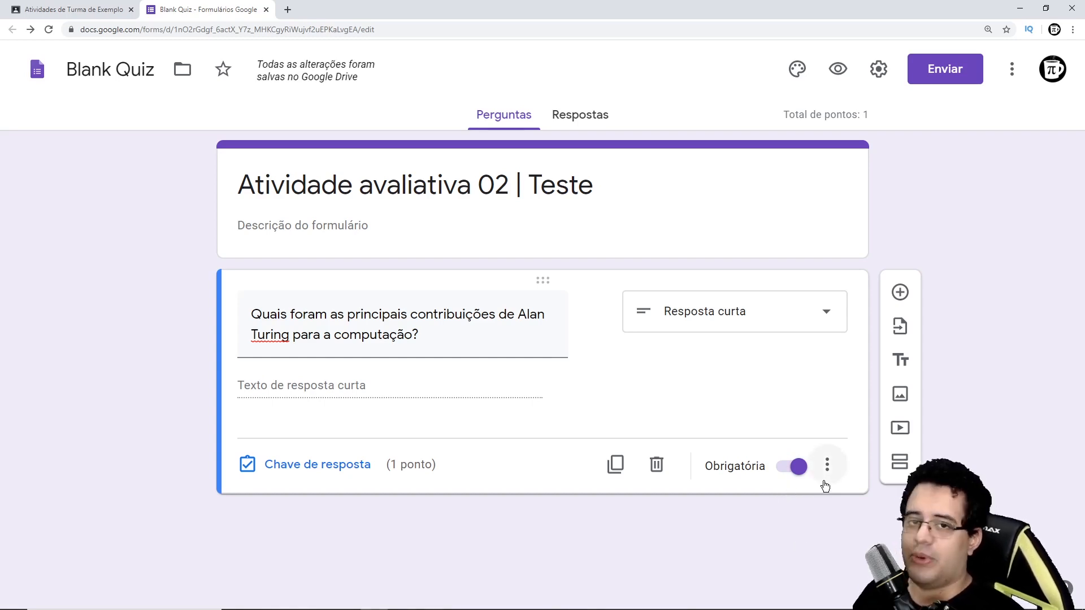
click(794, 469)
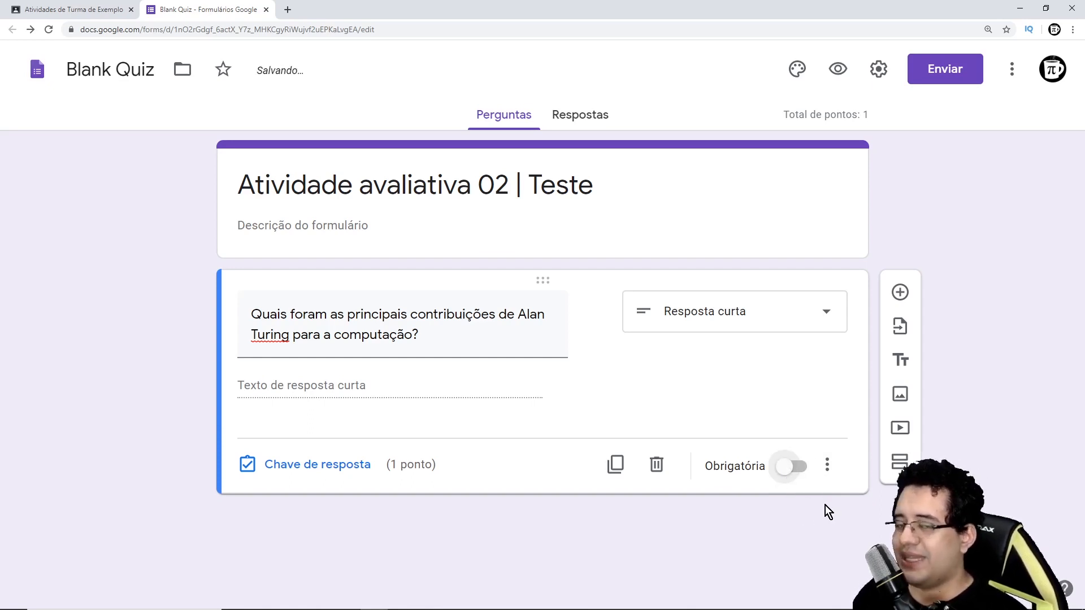
Step: Add a description to the Turing question reading "Não esqueça de citar sua cidade de origem"
click(833, 473)
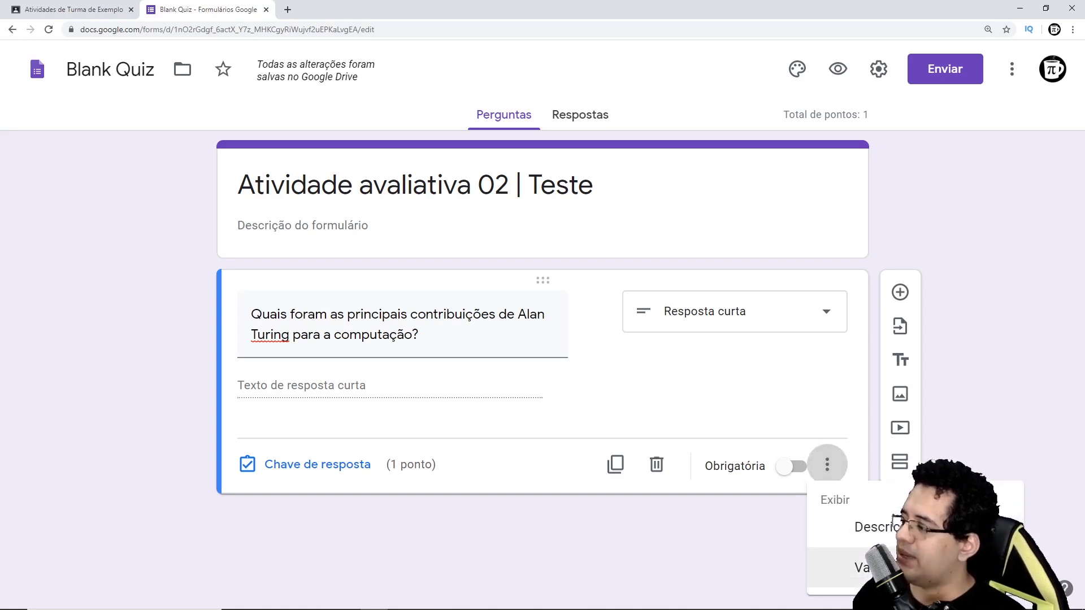
click(881, 526)
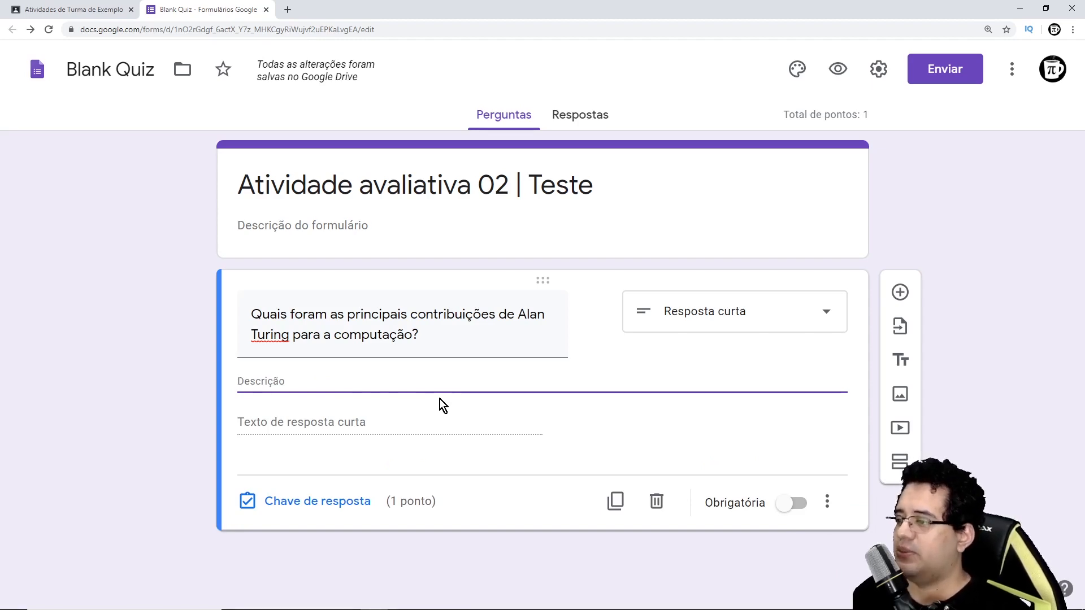
text(Não)
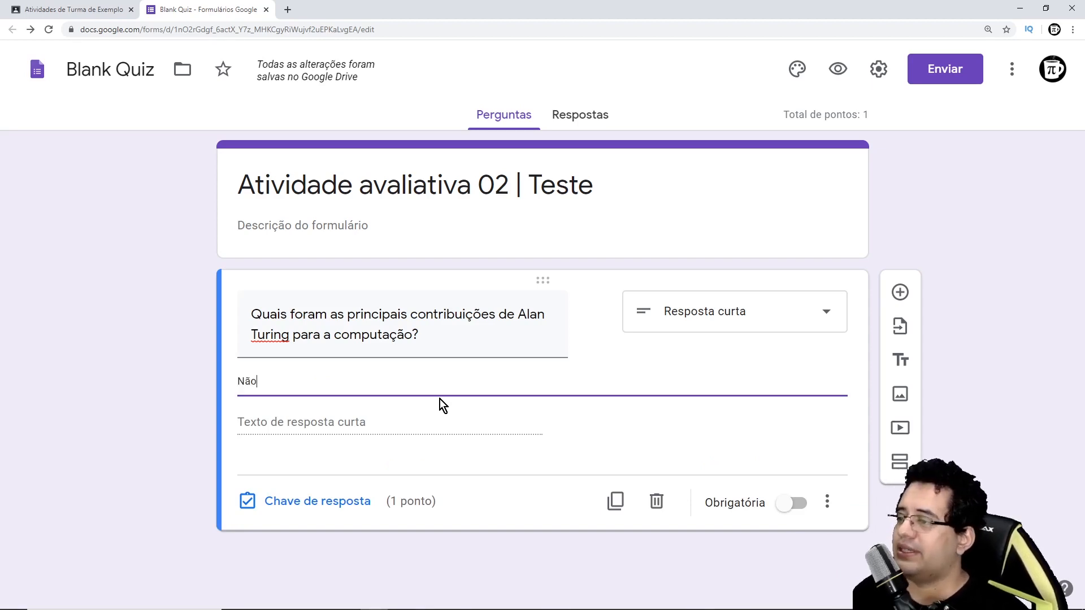
text( esqueça de citg)
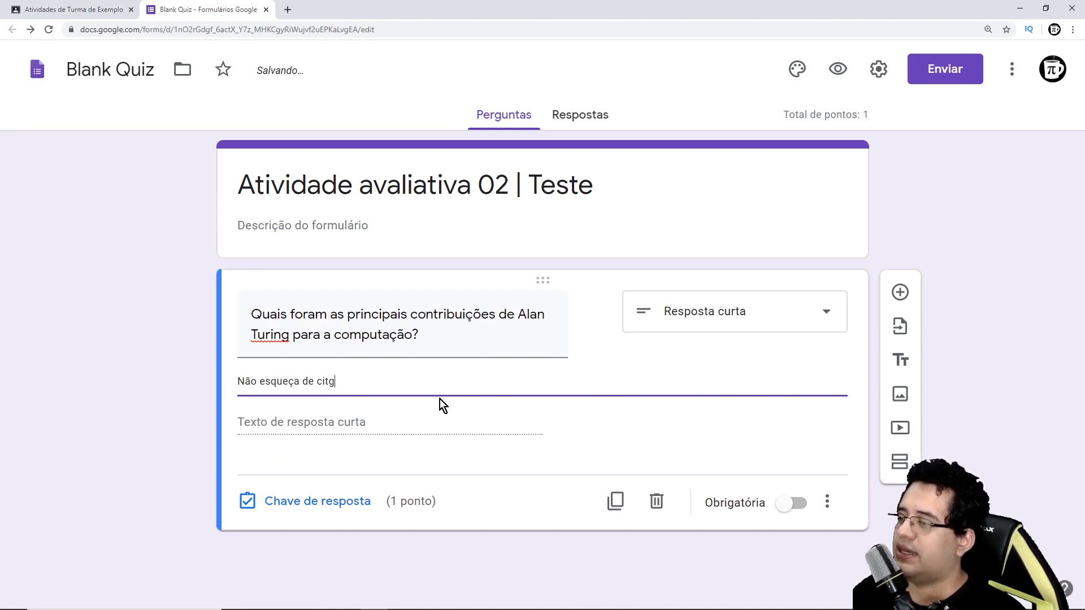
key(BackSpace)
text(ar sua cida)
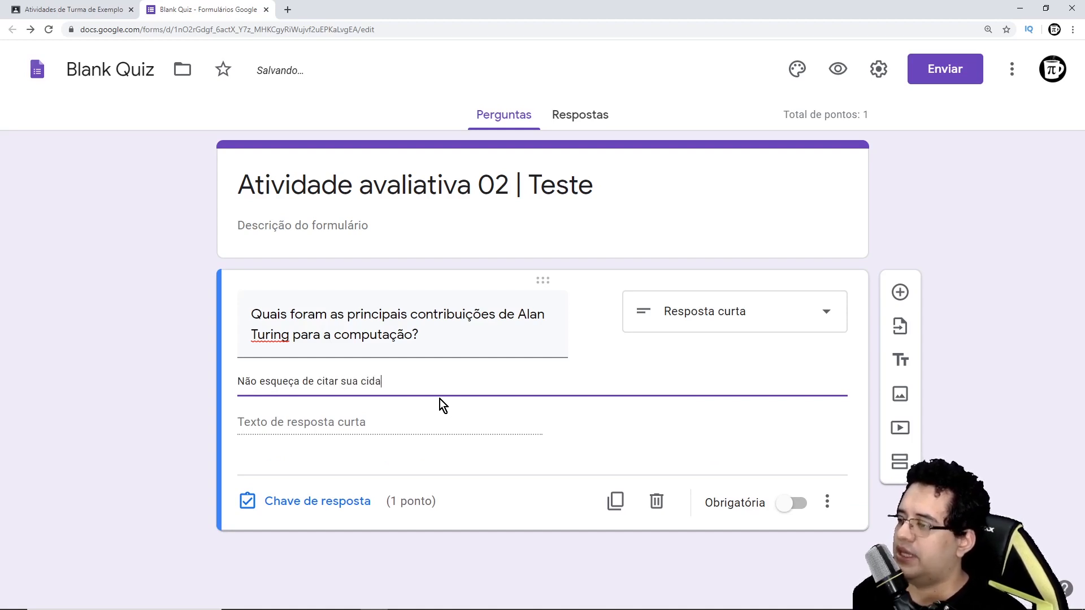
text(de de origem)
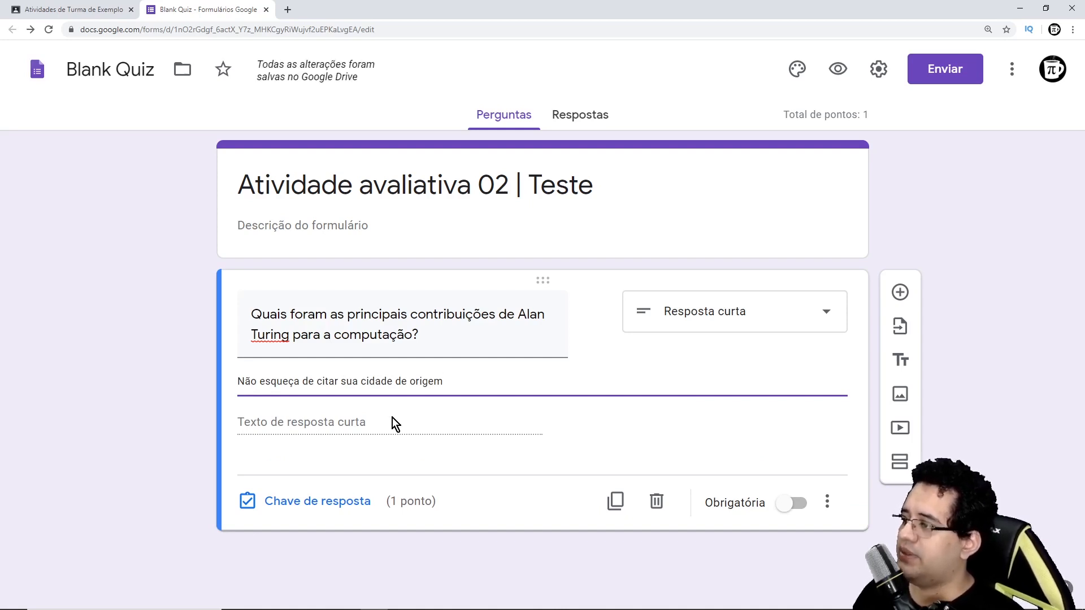
Step: Add response validation to the Turing question requiring the answer to be "Texto" that "Contém" the word "Paddington"
click(828, 503)
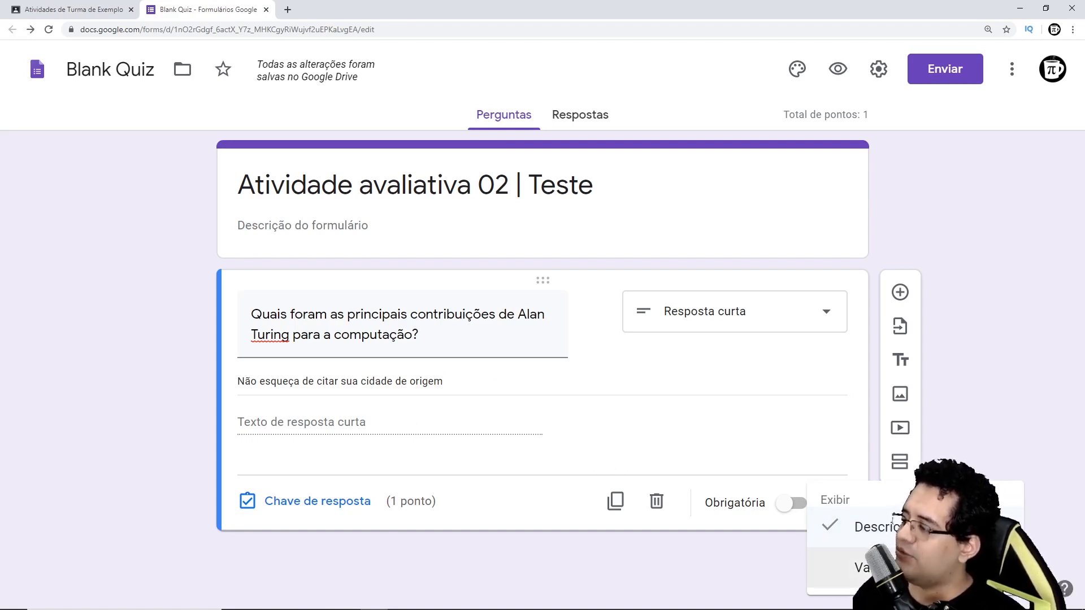
click(864, 567)
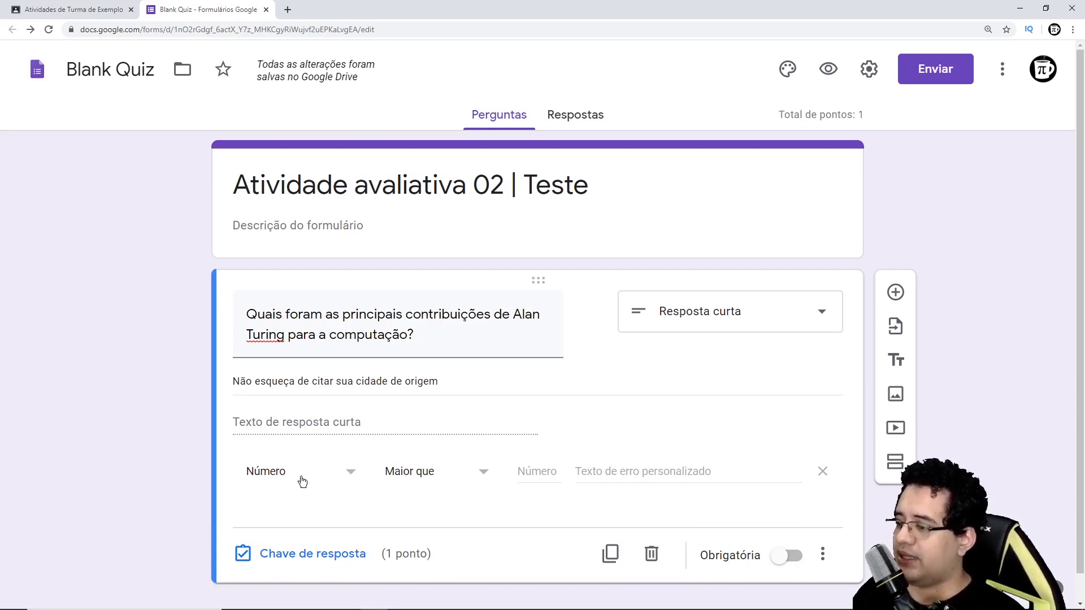
click(425, 478)
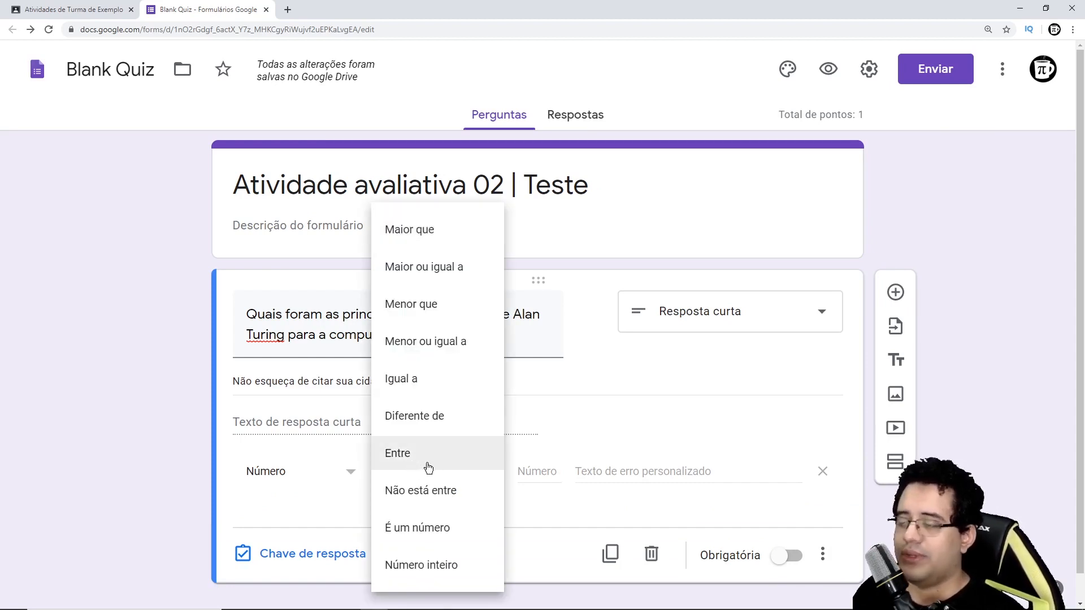
click(710, 421)
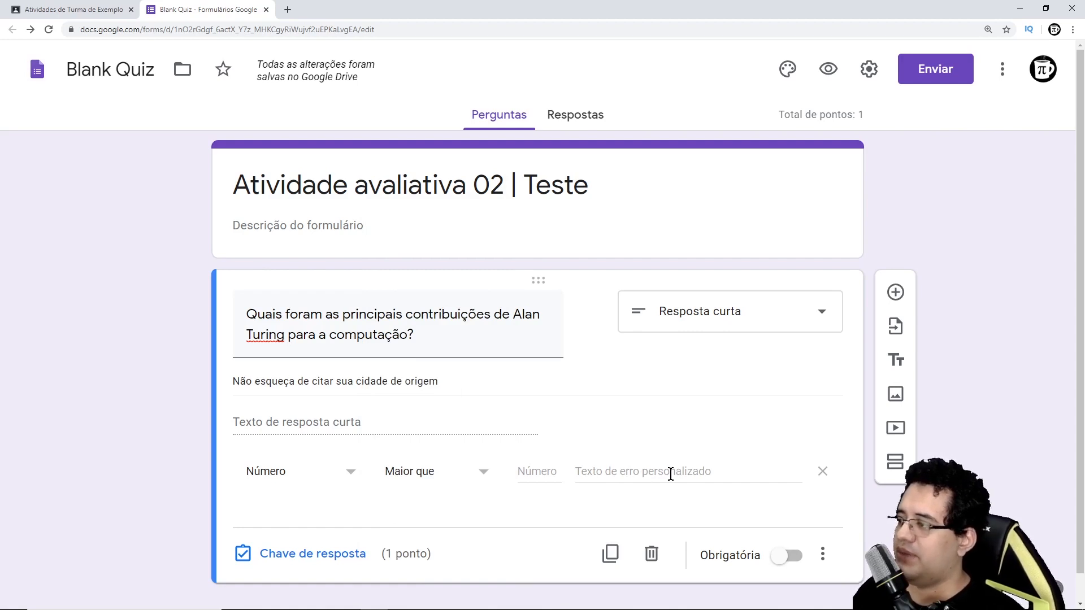
click(339, 472)
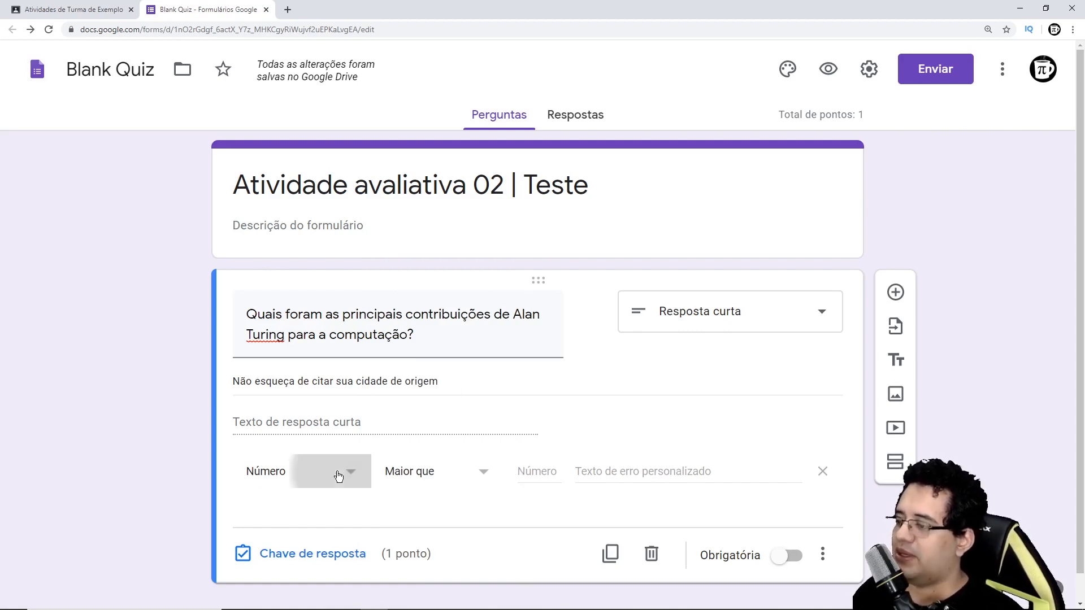
click(277, 498)
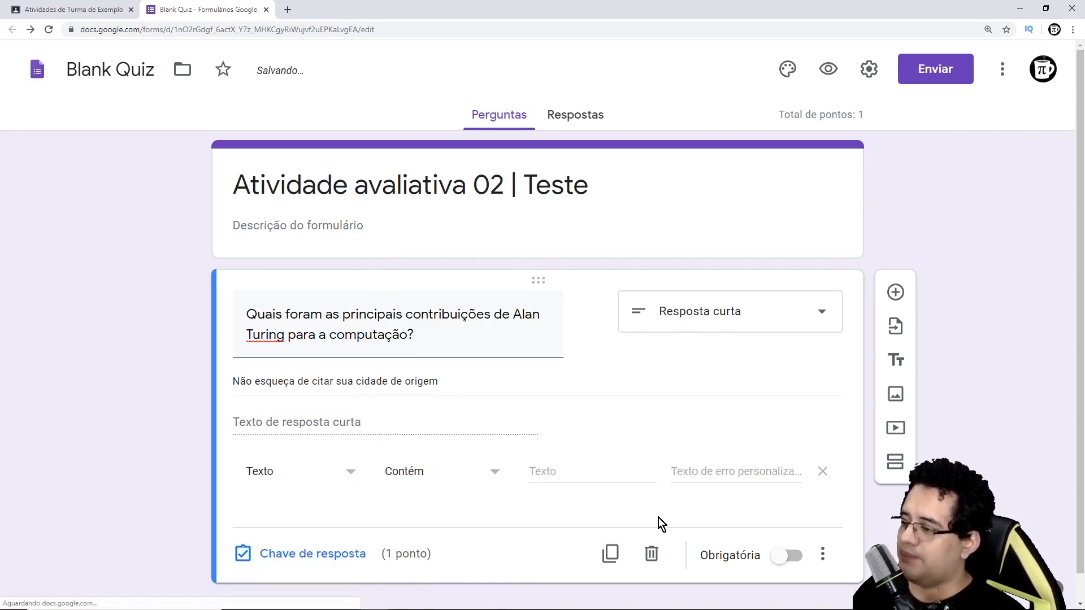
click(554, 470)
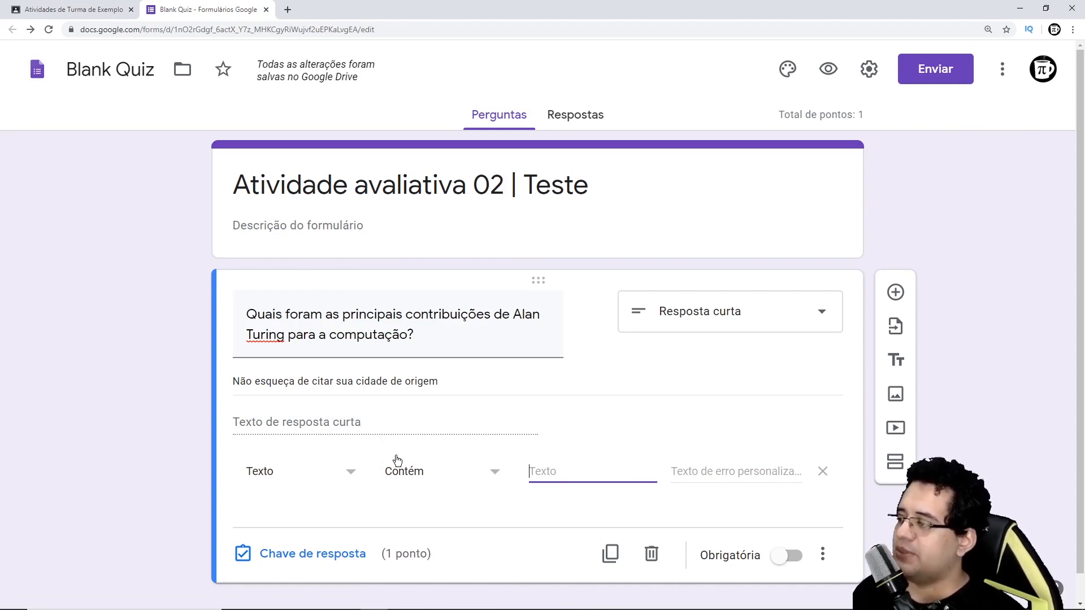
key(ctrl+f)
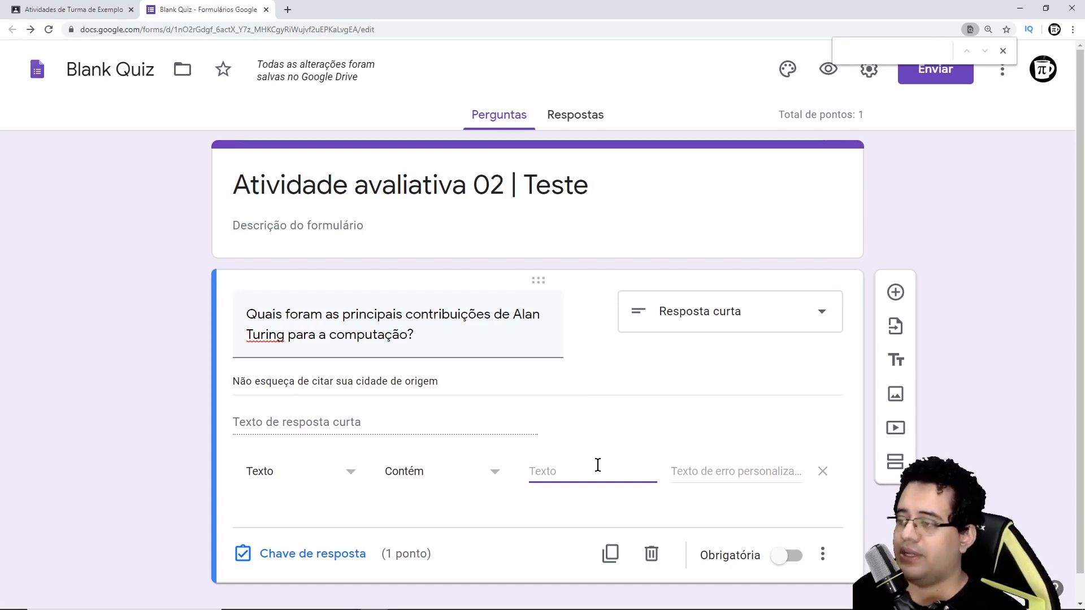
text(Paddington)
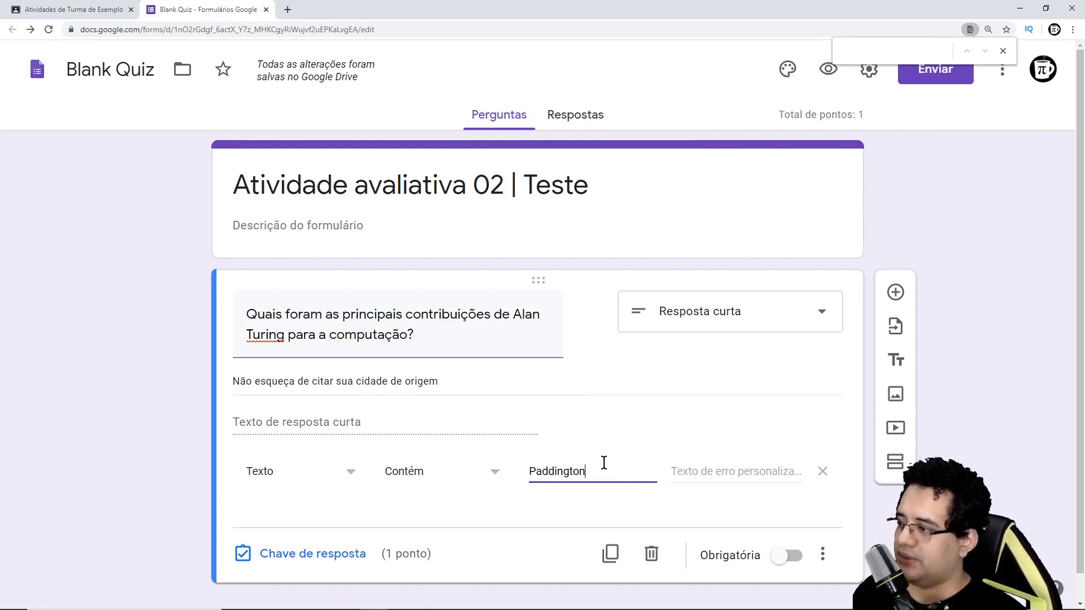
Step: Set the validation's custom error text to "Você esqueceu de citar a cidade de origem de Alan Turing" and dismiss the page search
click(713, 474)
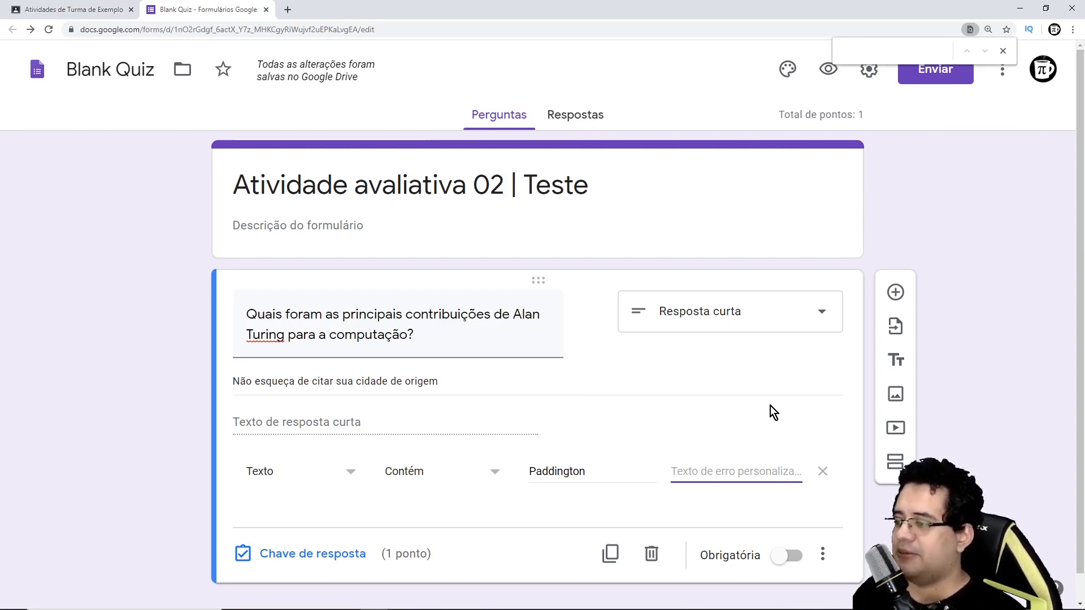
key(ctrl+v)
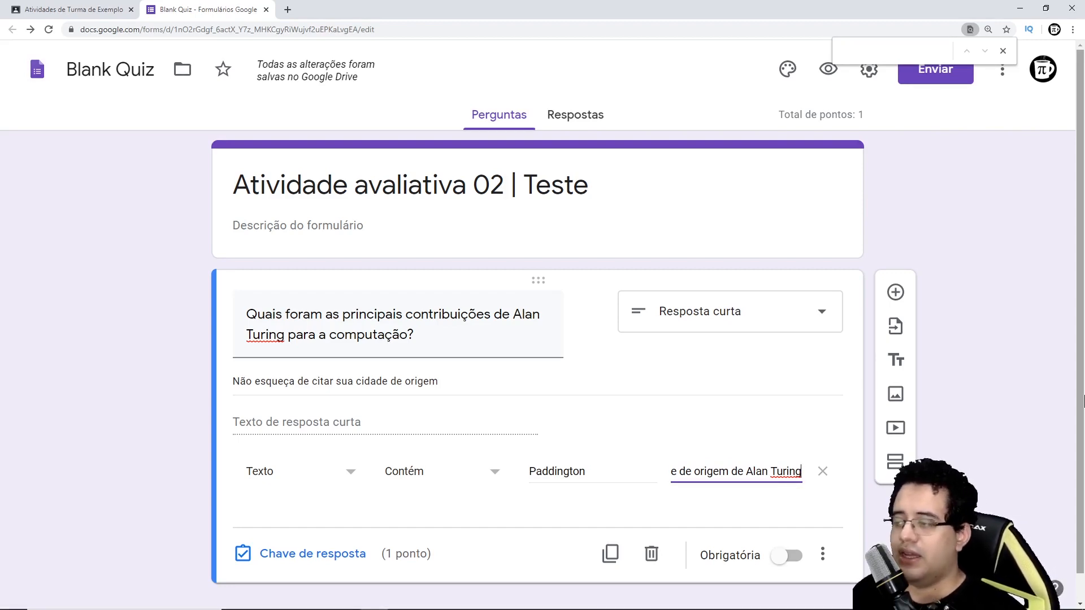
double_click(587, 469)
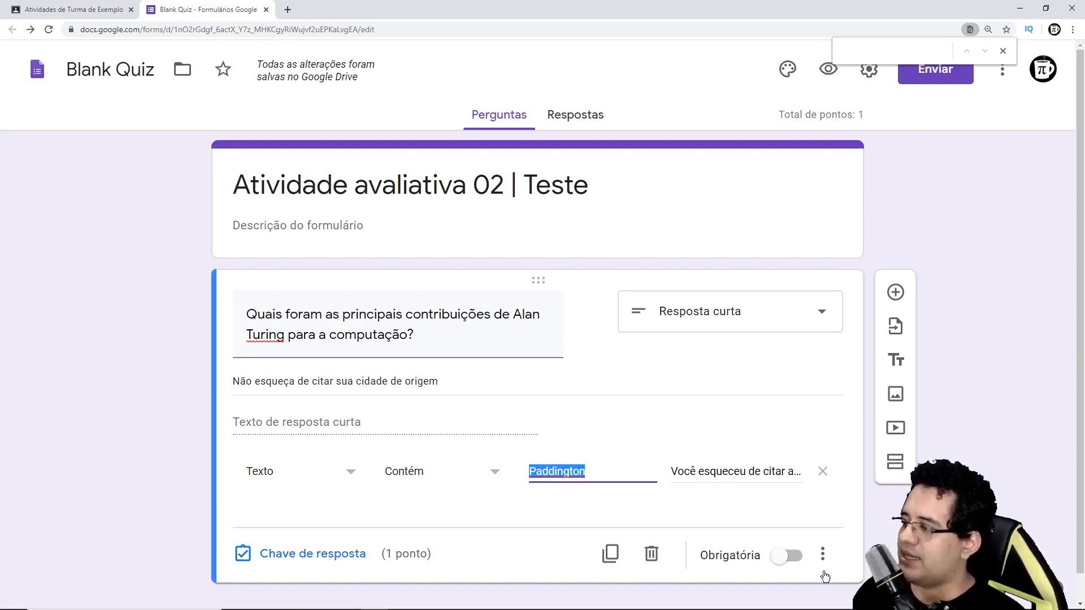
click(880, 443)
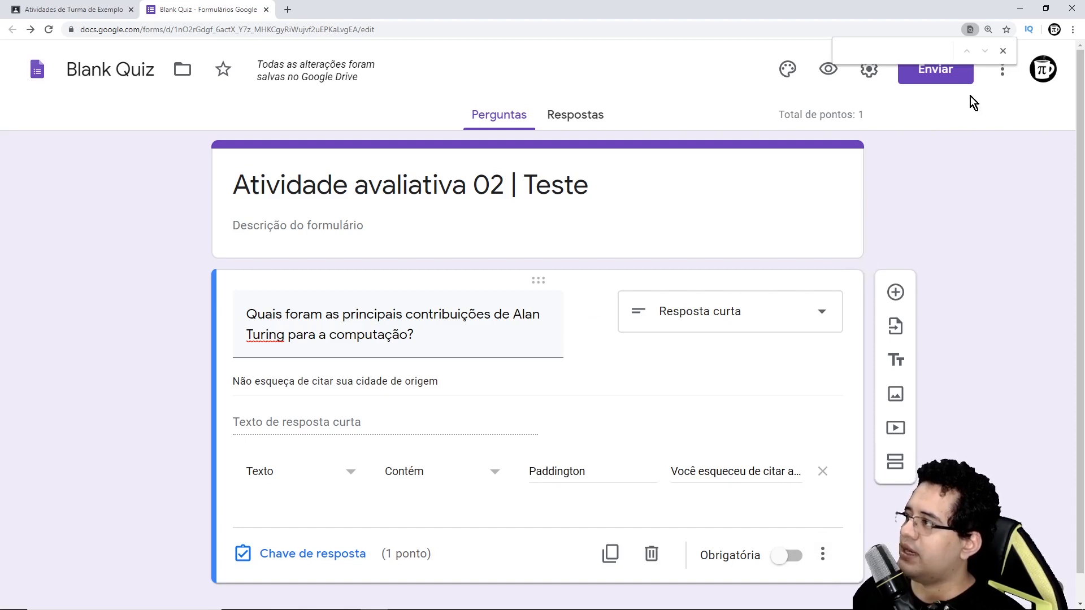
click(1002, 50)
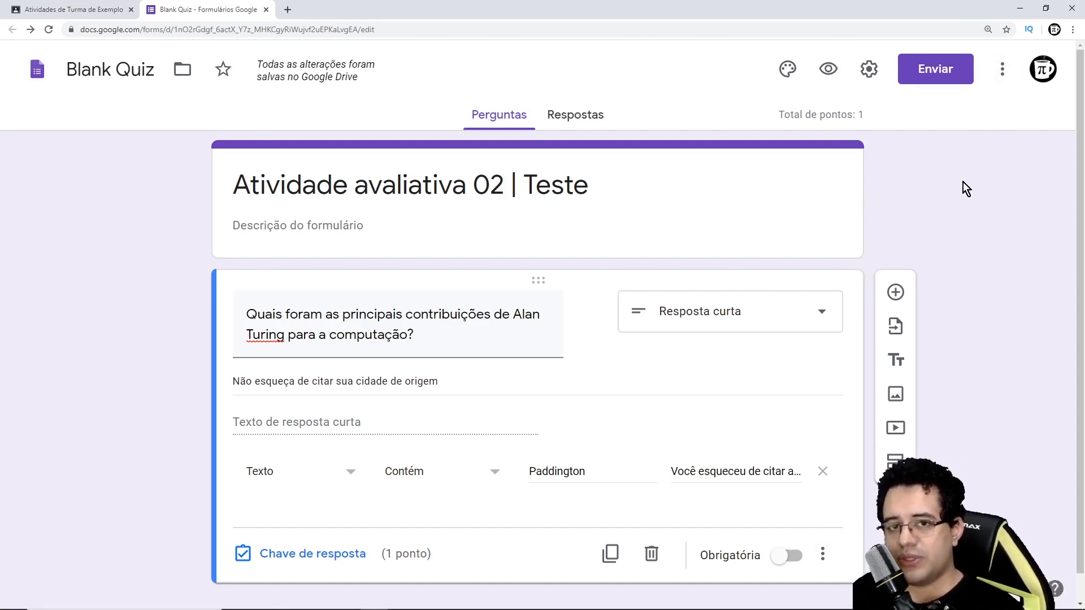
Step: Get the form's shareable link from the send options and open the respondent form in an anonymous browser window
click(937, 79)
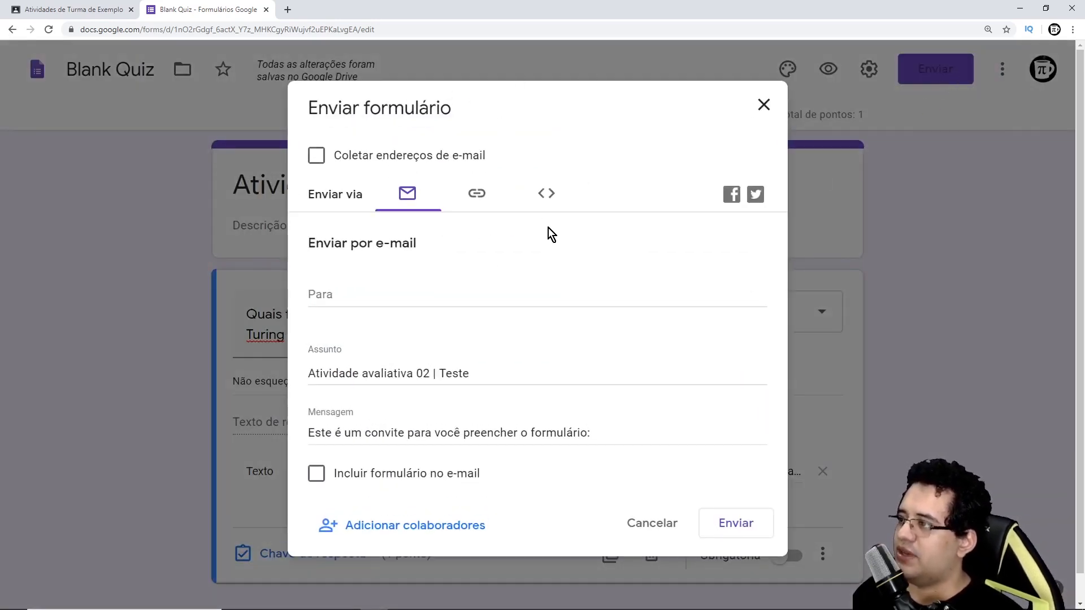
click(477, 197)
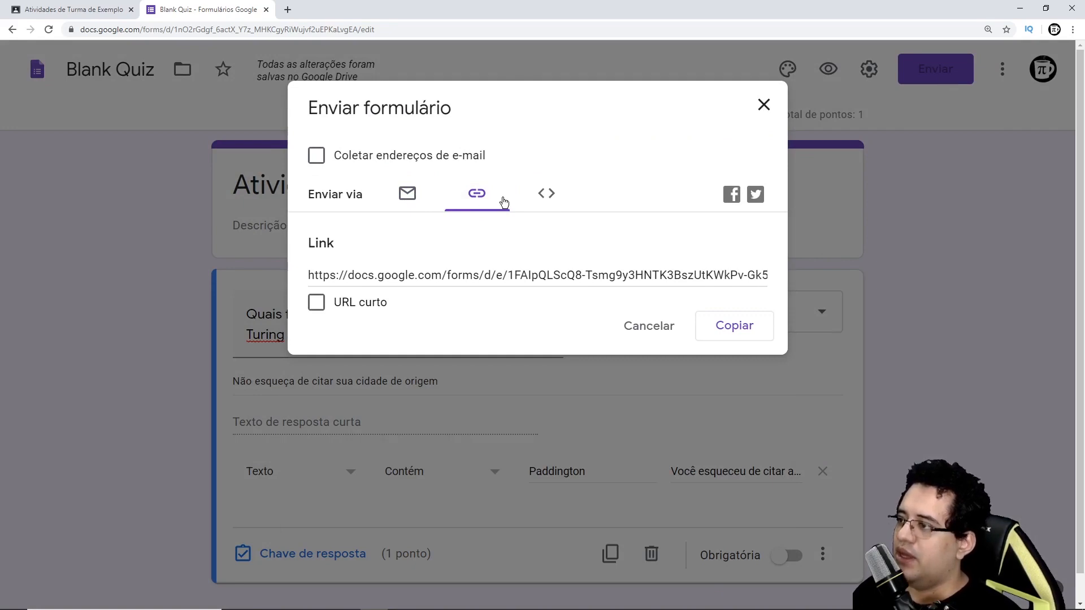
click(441, 275)
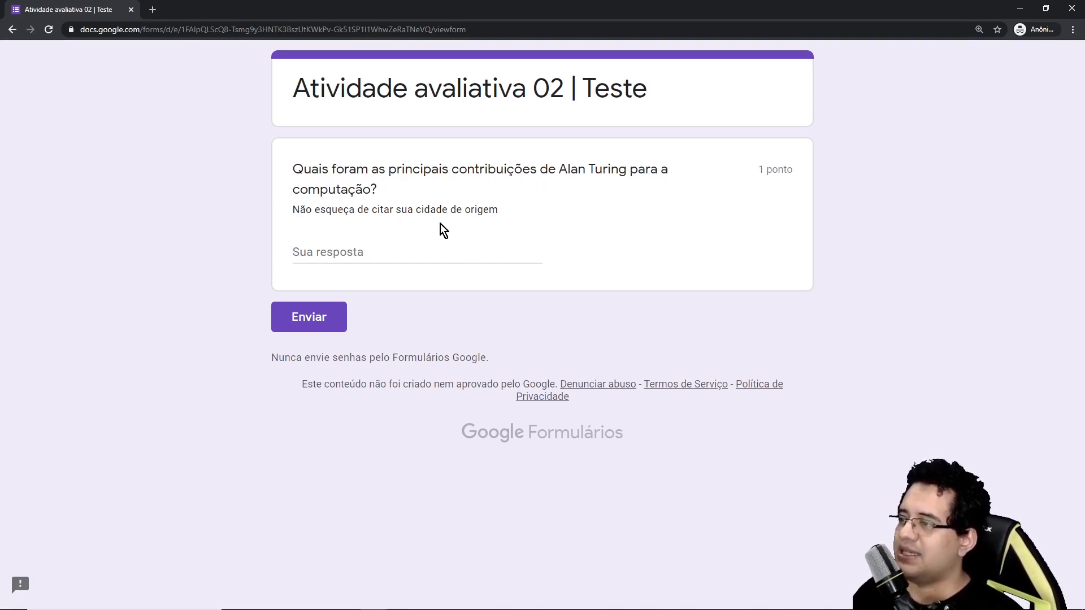
Step: Test the validation by submitting the answer "Alan Turing é conhecido por [...] etc etc ..." without the city
click(462, 260)
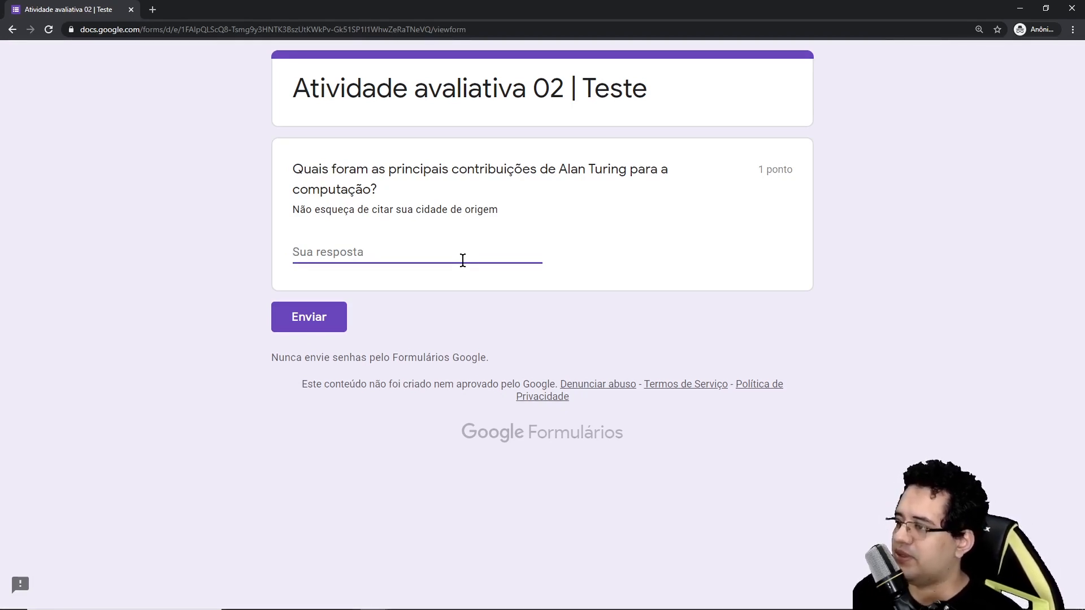
text(Alan Turing é conhecido por [...] etc etc ...)
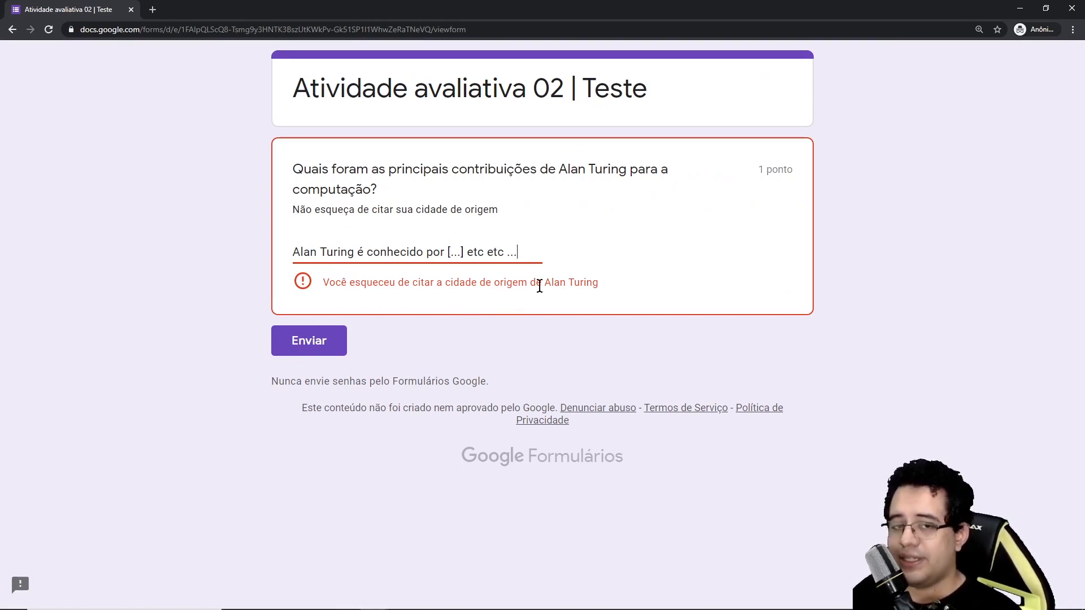
click(317, 340)
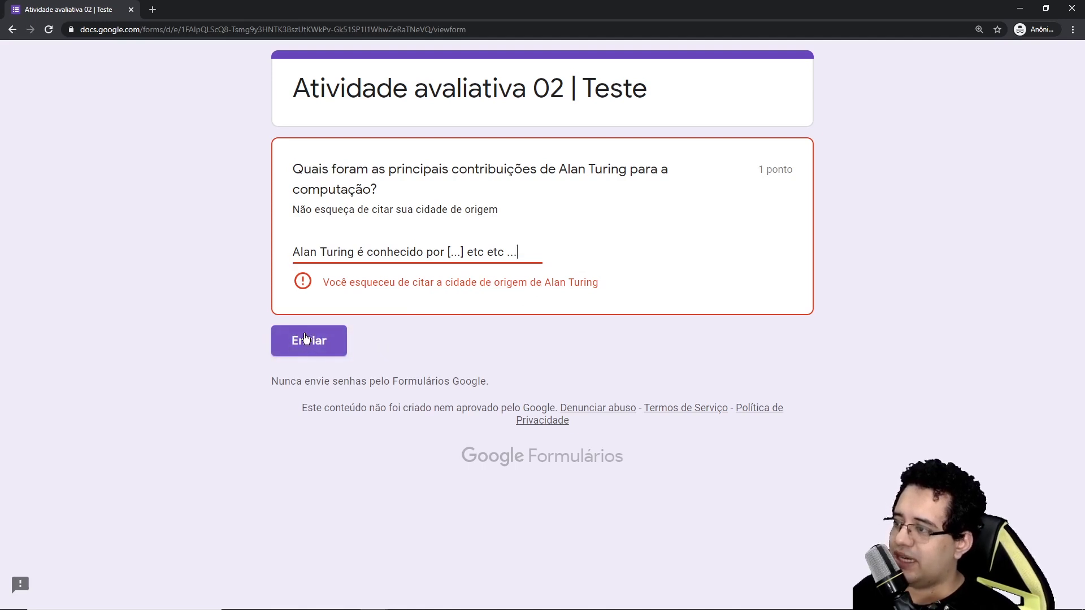
Step: Append "Paddington" to the end of the test answer to check the validation rule
drag(294, 252, 573, 254)
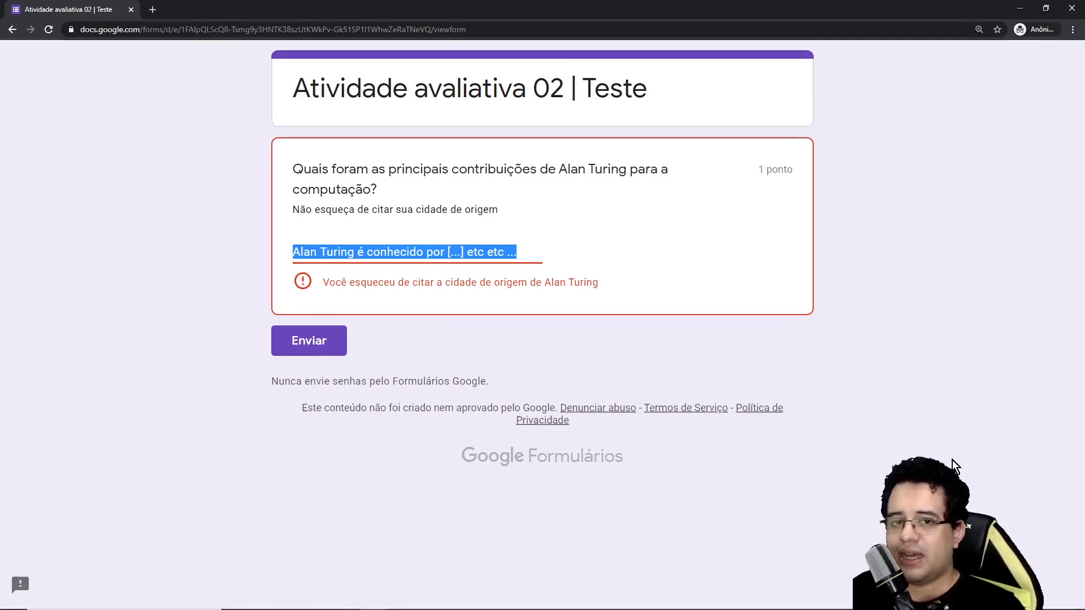
key(Right)
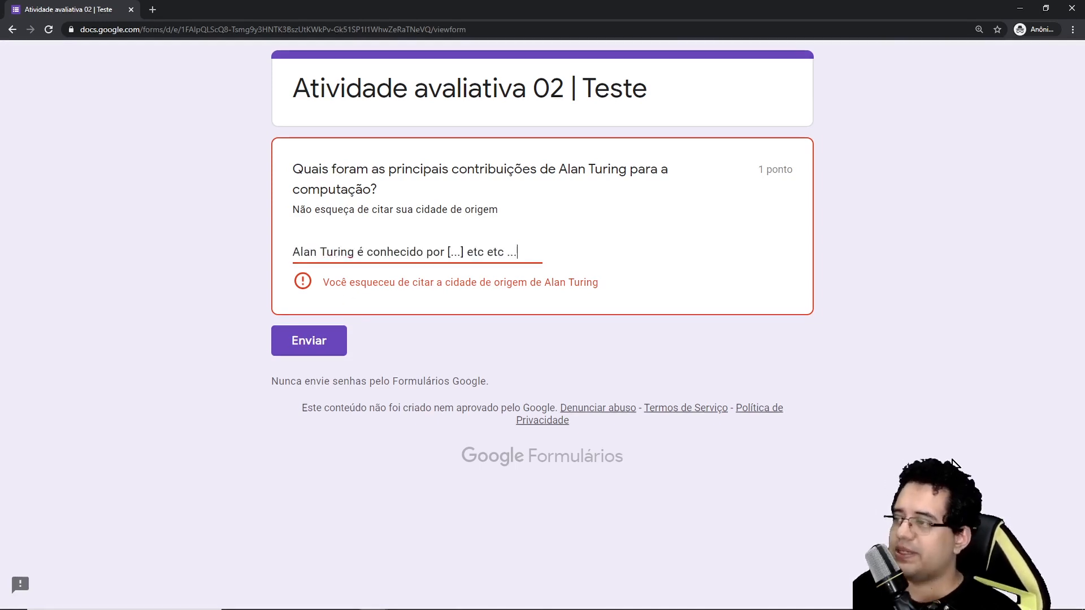
text(Paddington)
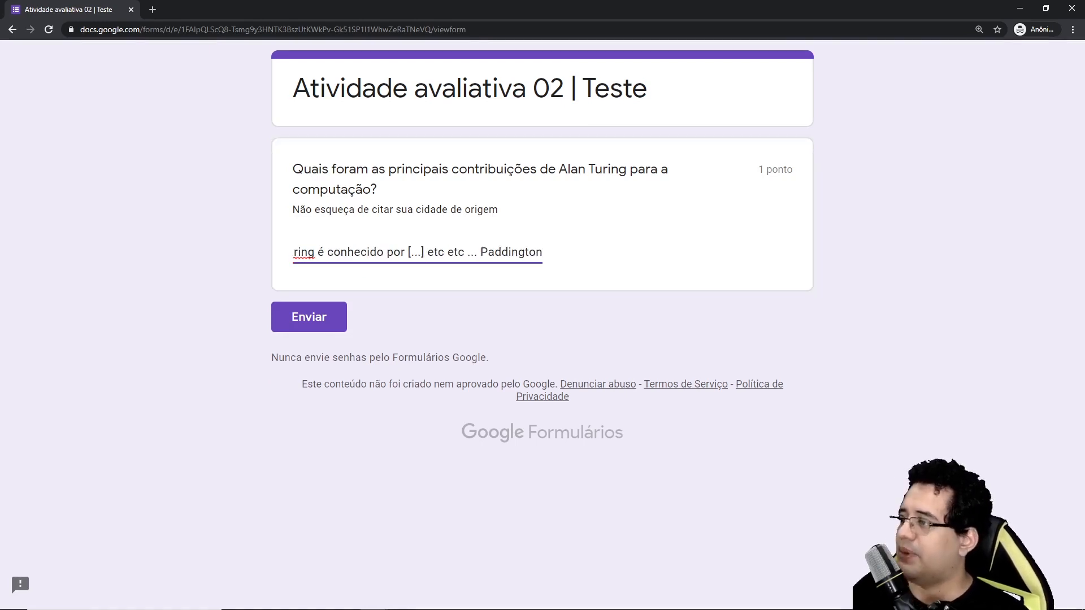
Step: Copy and remove "Paddington" from the test answer, replace the whole answer with that word alone, and return to the form editor
key(ctrl+shift+Left)
key(ctrl+c)
key(BackSpace)
key(BackSpace)
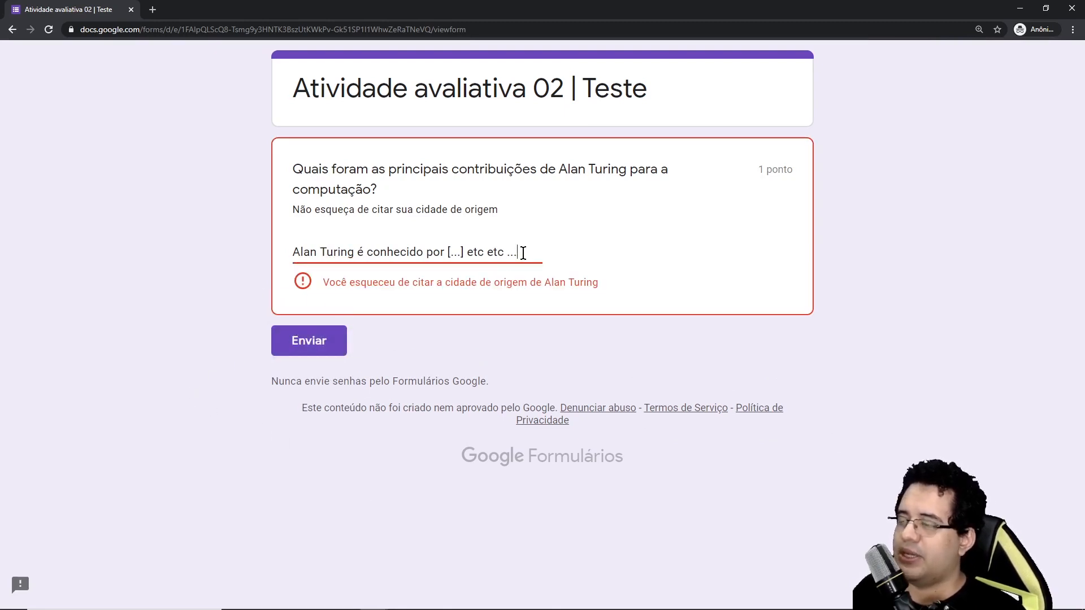
key(ctrl+a)
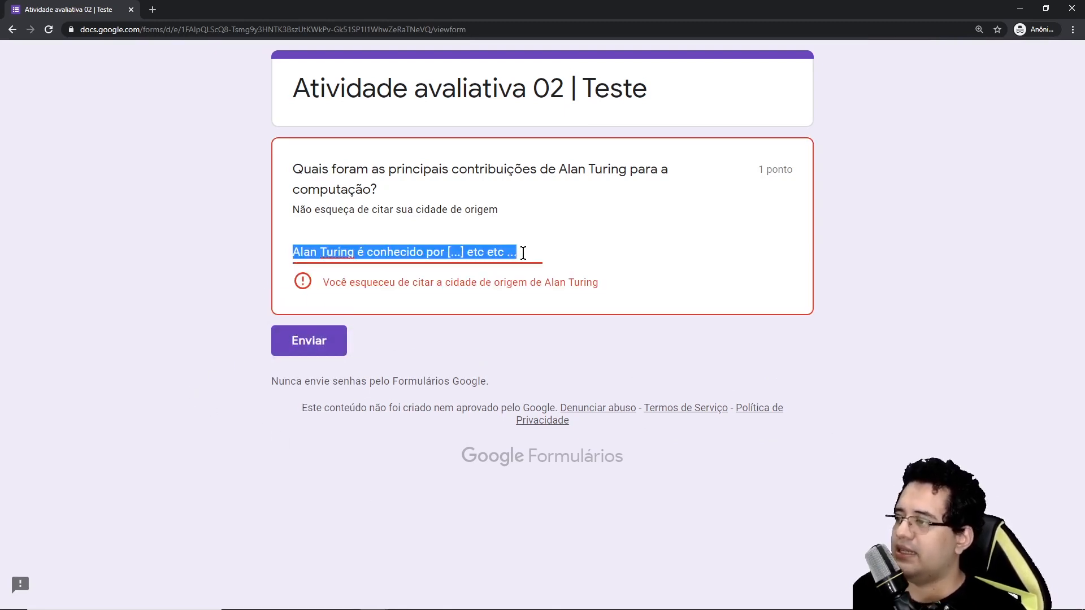
key(ctrl+v)
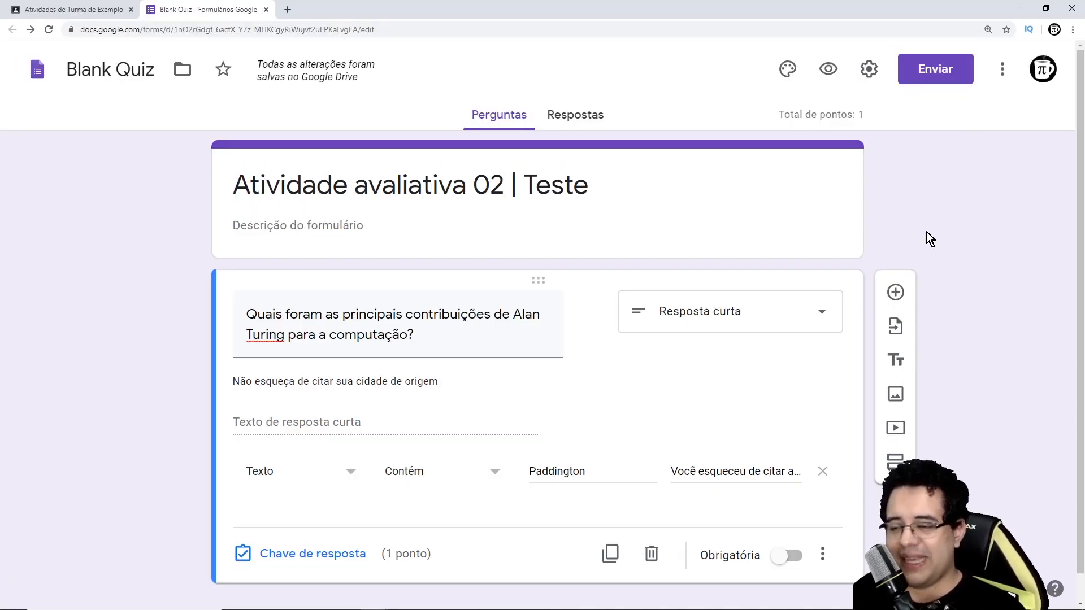
click(729, 311)
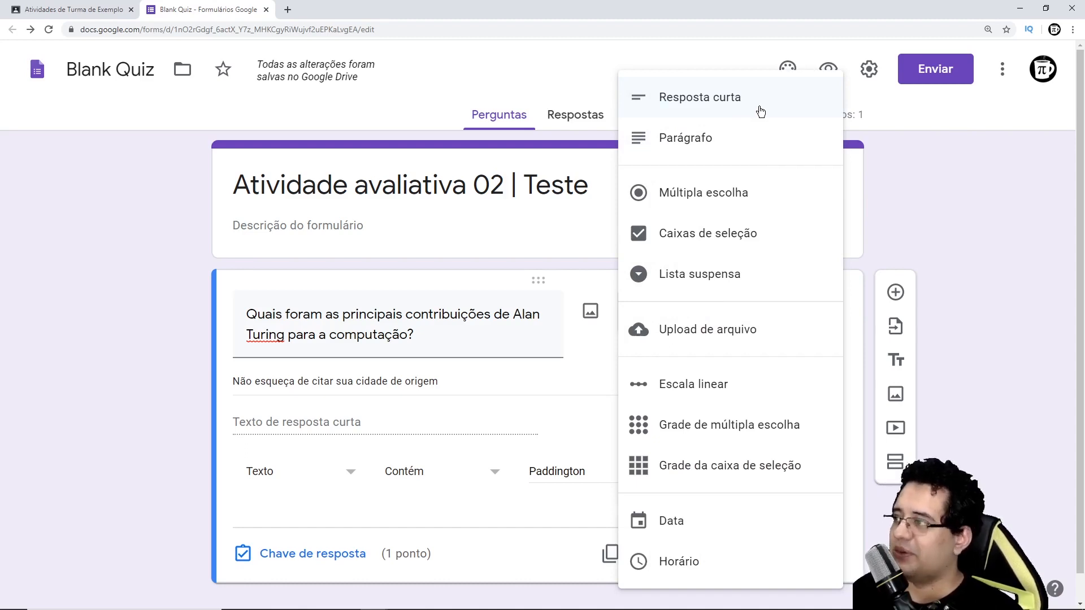
click(755, 113)
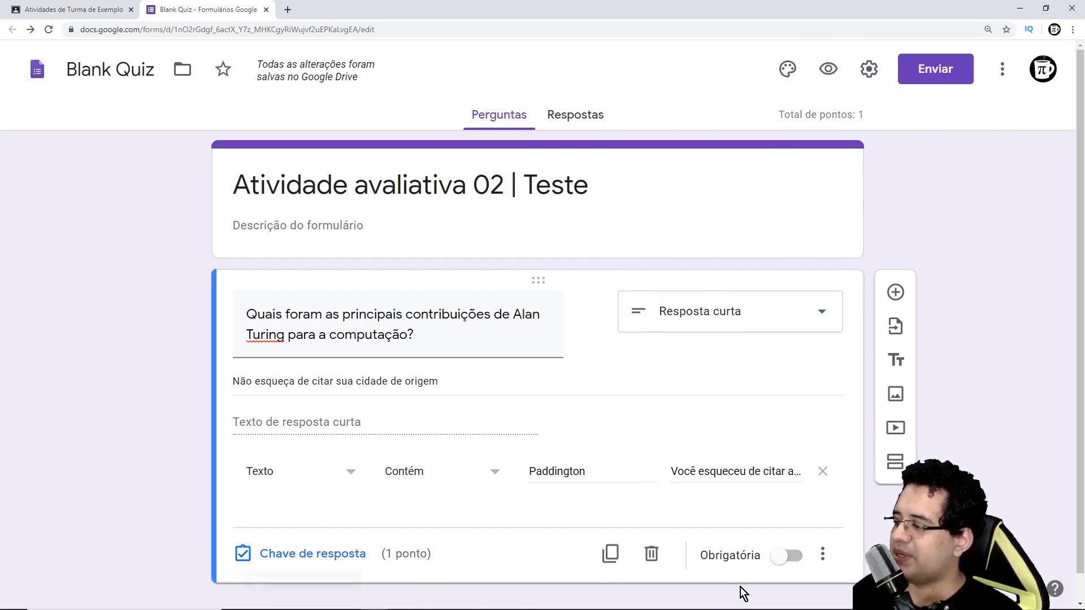
click(823, 554)
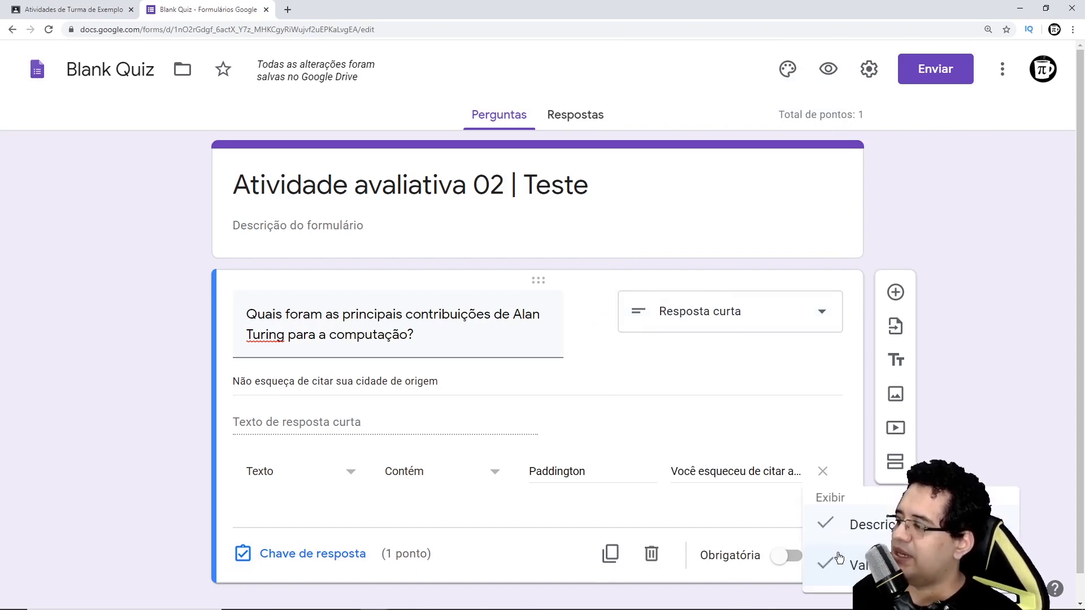
click(1045, 364)
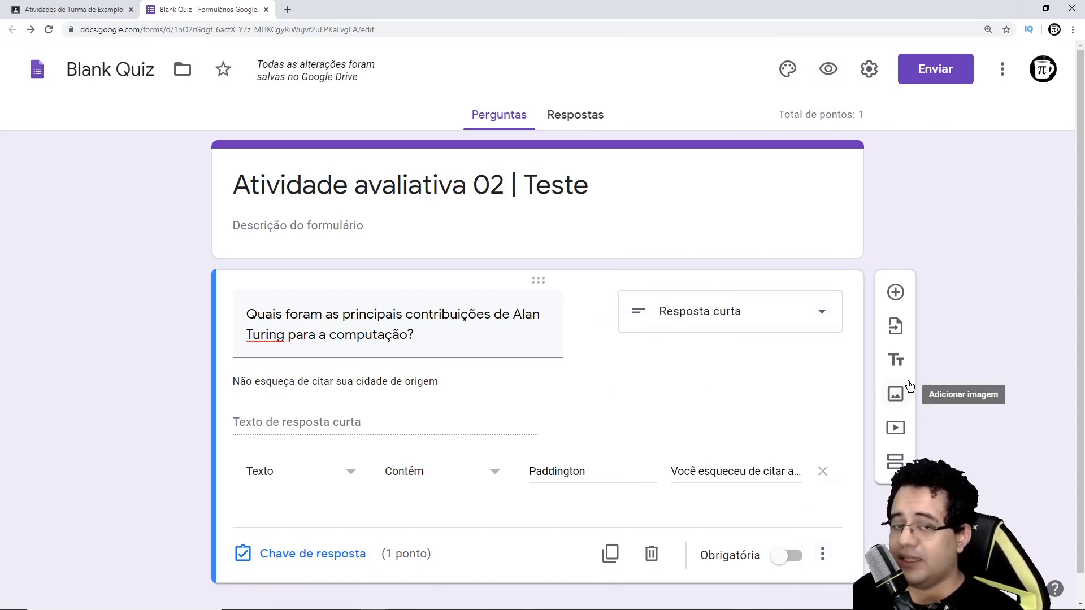